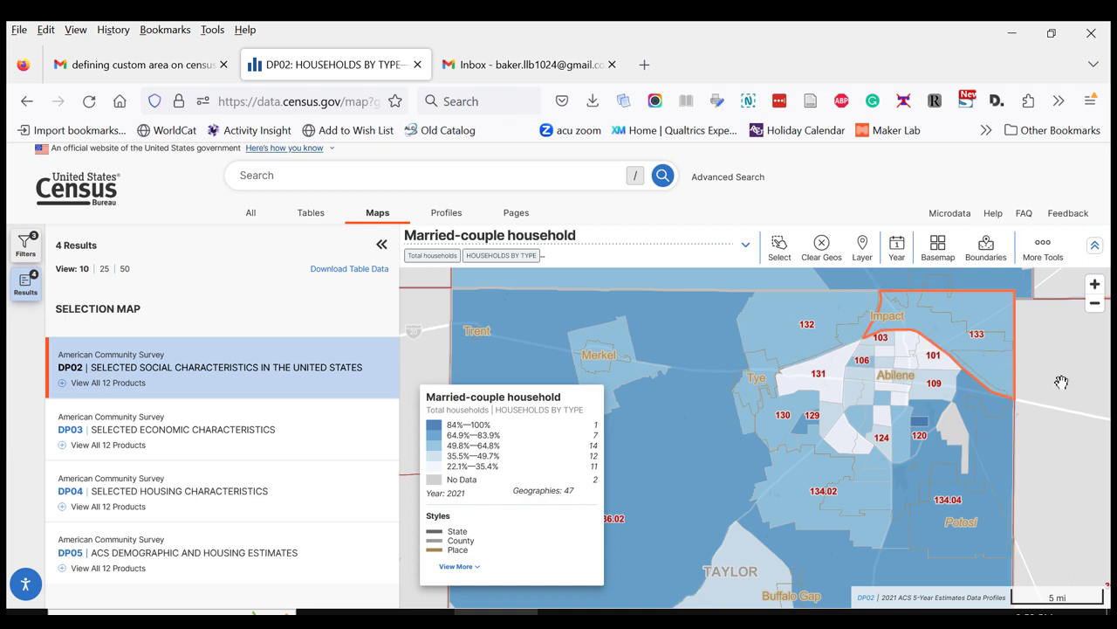
Step: Examine the married-couple household map across the census tracts around Abilene and its surrounding counties
scroll(1001, 383, down, 3)
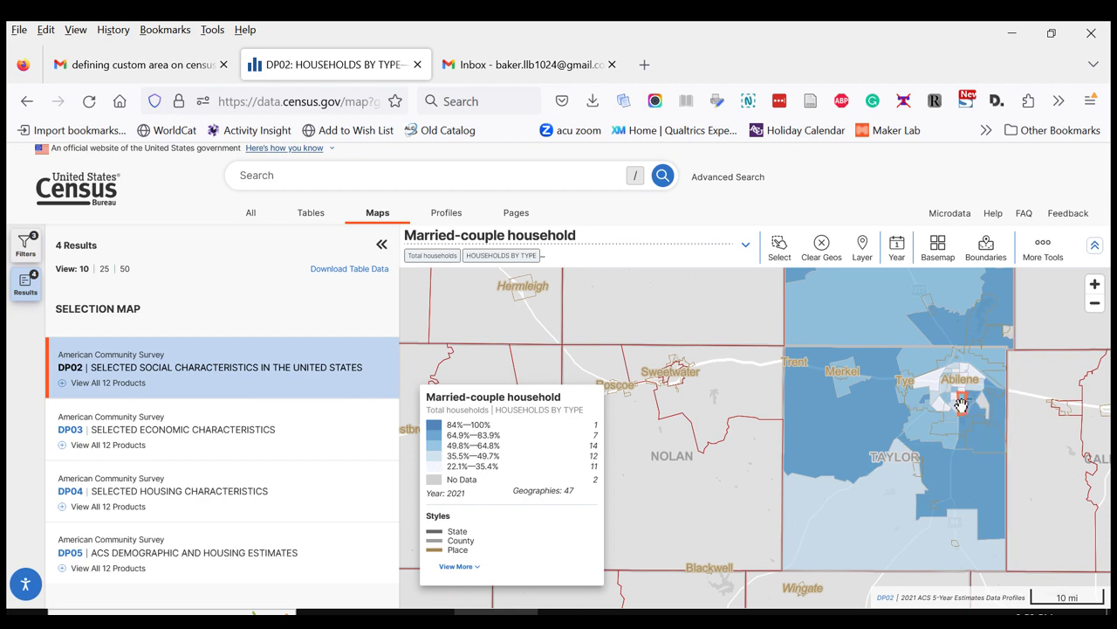
scroll(961, 403, up, 2)
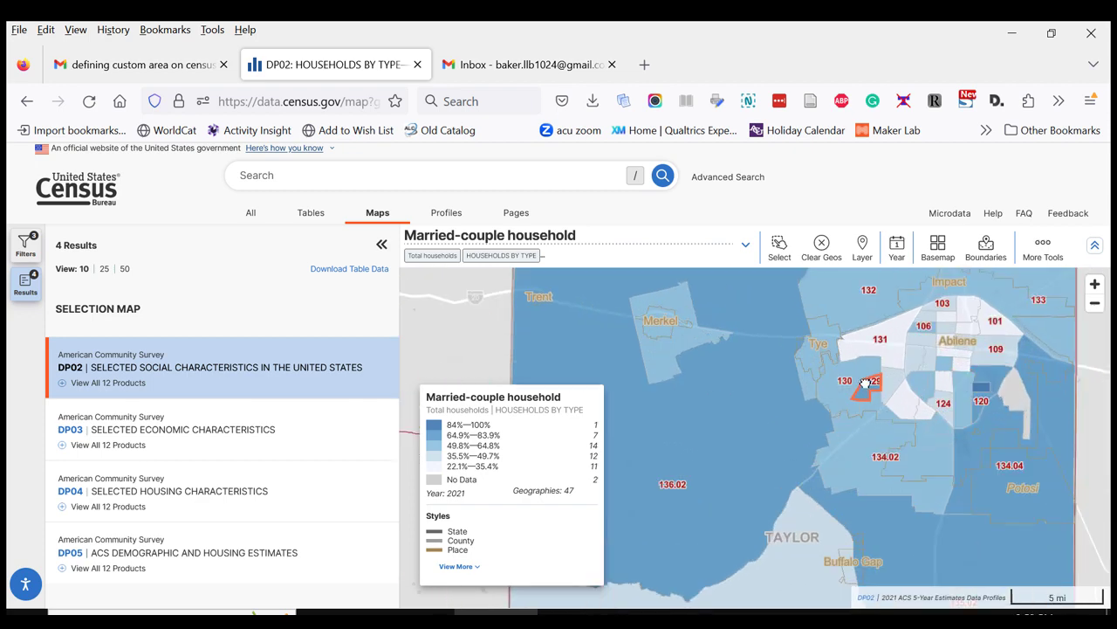
scroll(864, 382, down, 1)
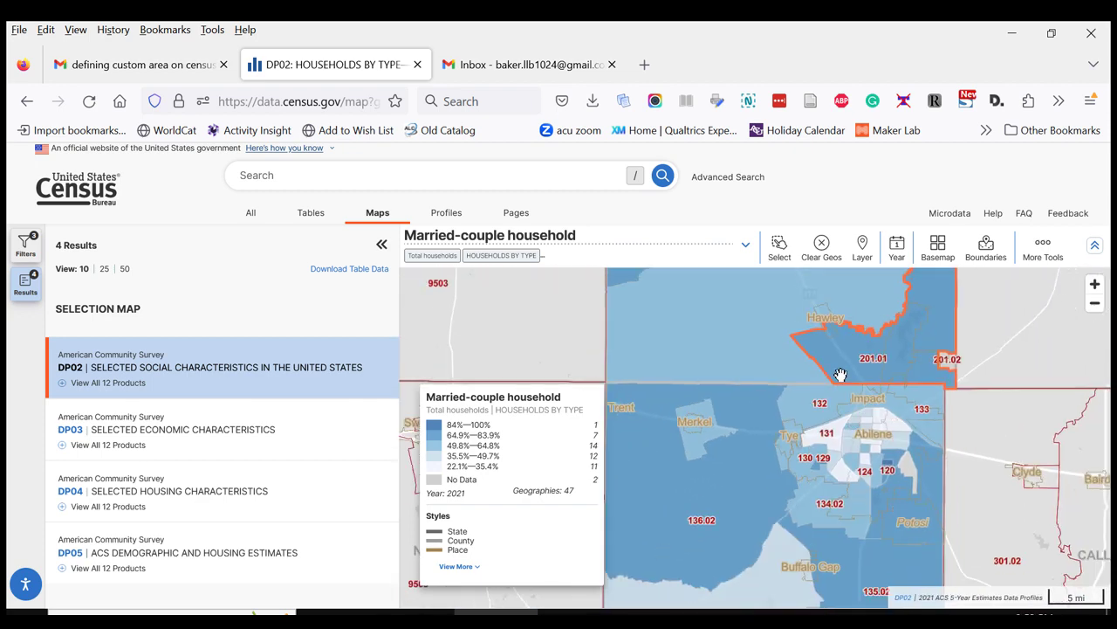
scroll(840, 376, up, 1)
drag(841, 412, 808, 387)
scroll(742, 371, up, 1)
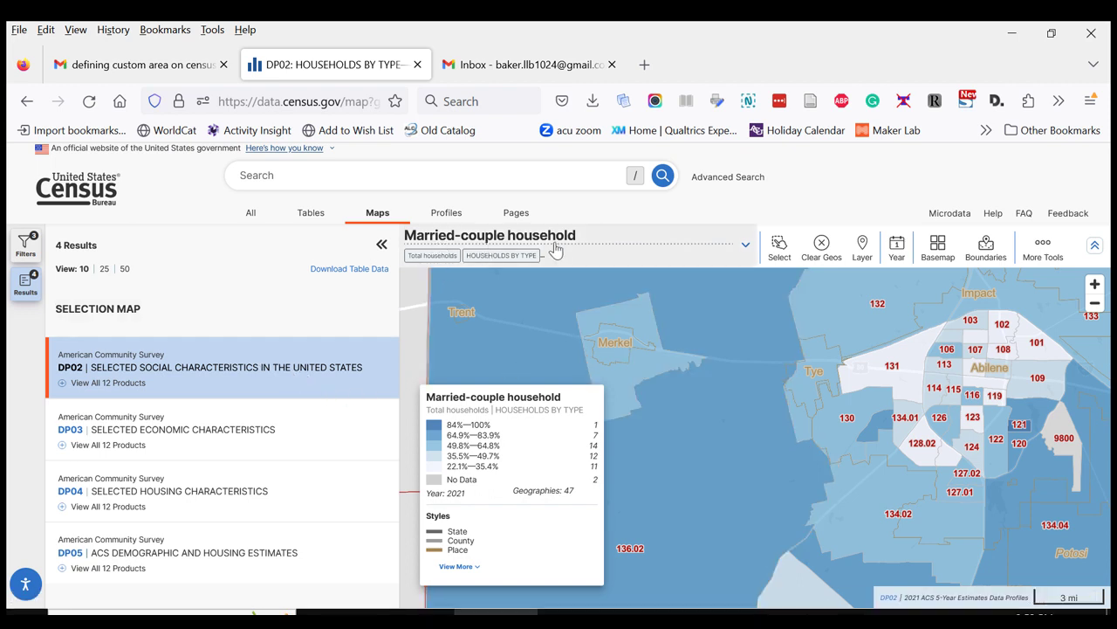
Step: Change the mapped variable to Never married for males 15 years and over, under Marital Status
click(744, 251)
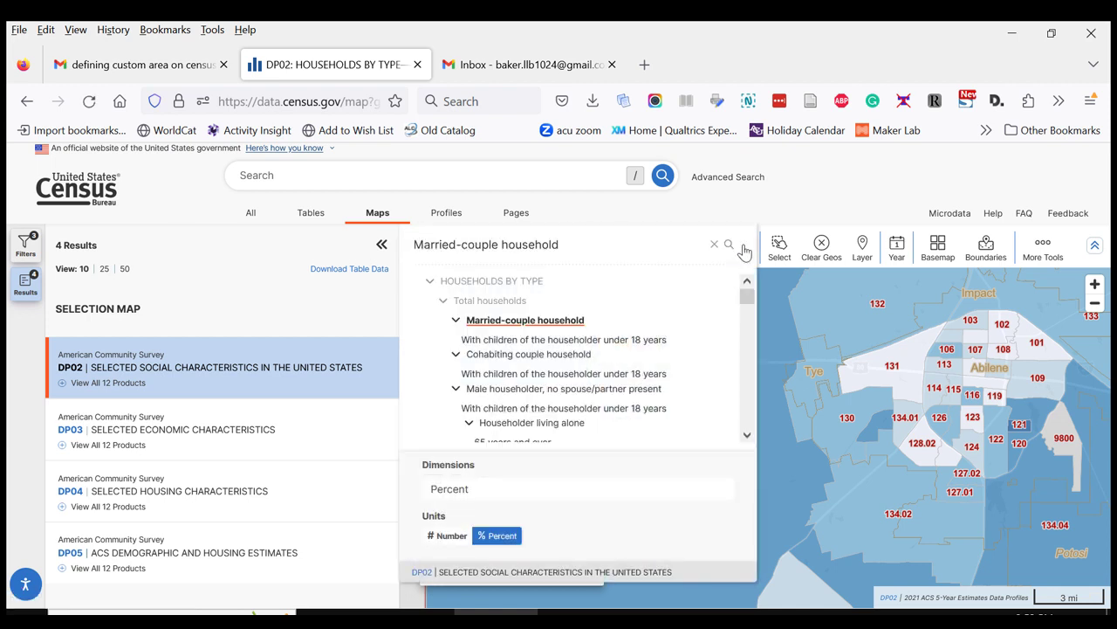
scroll(659, 332, down, 2)
scroll(659, 331, down, 1)
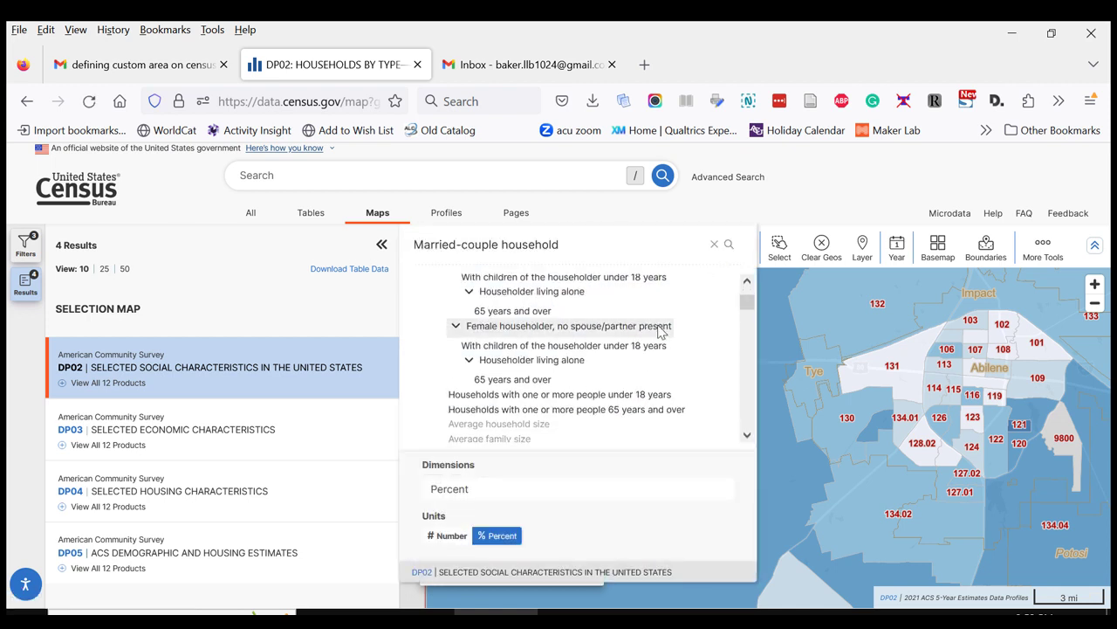
scroll(659, 332, down, 3)
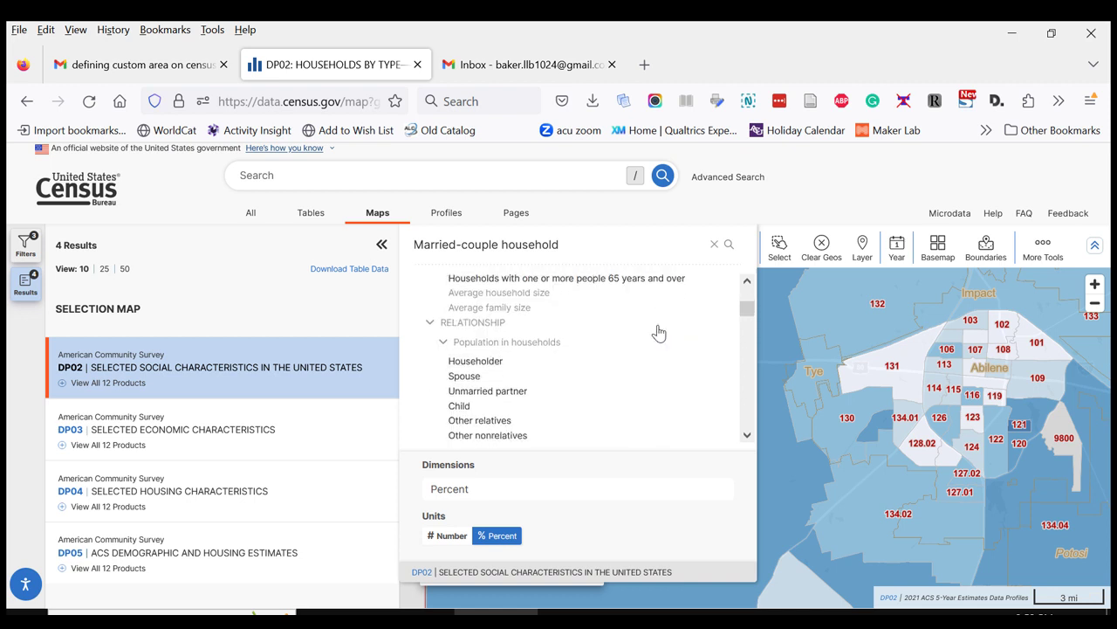
scroll(659, 332, down, 3)
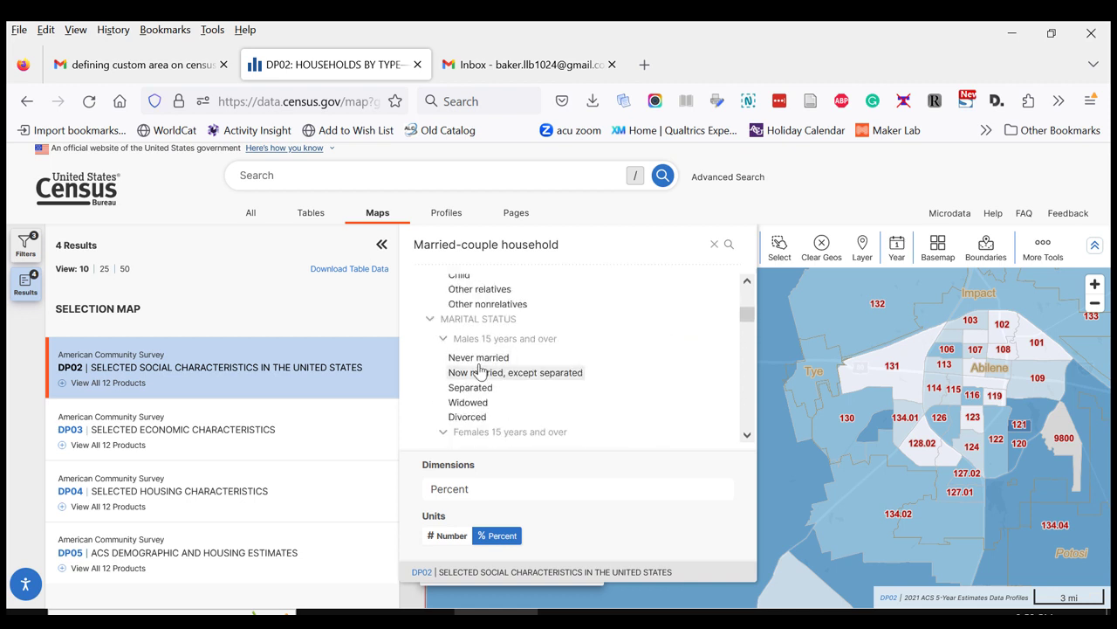
click(479, 358)
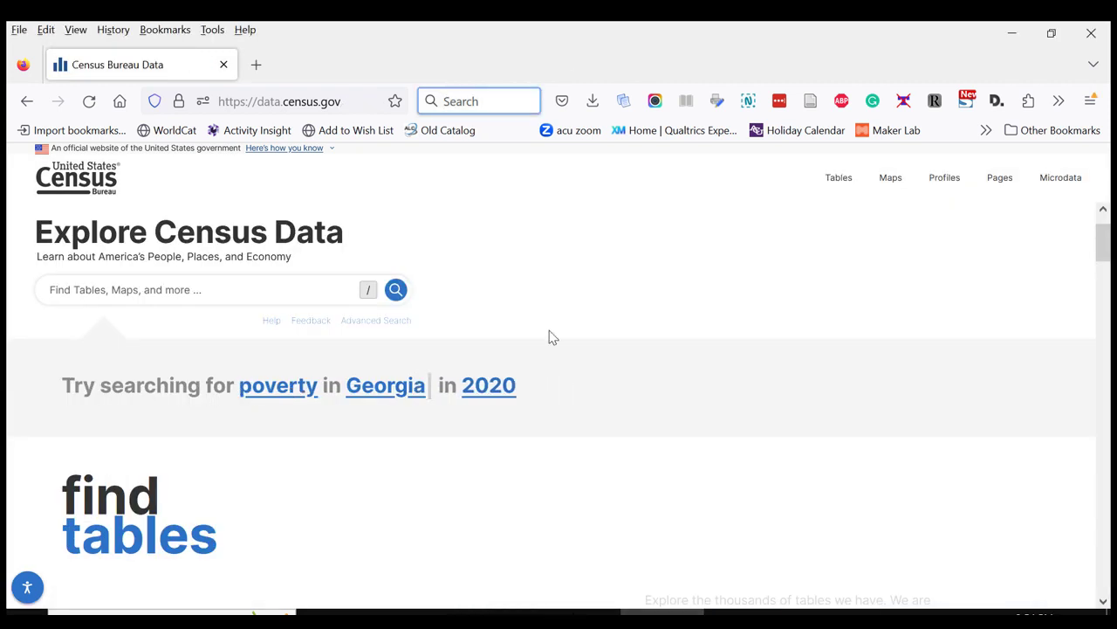
Step: Open the Advanced Search page from the data.census.gov home page
drag(346, 101, 213, 101)
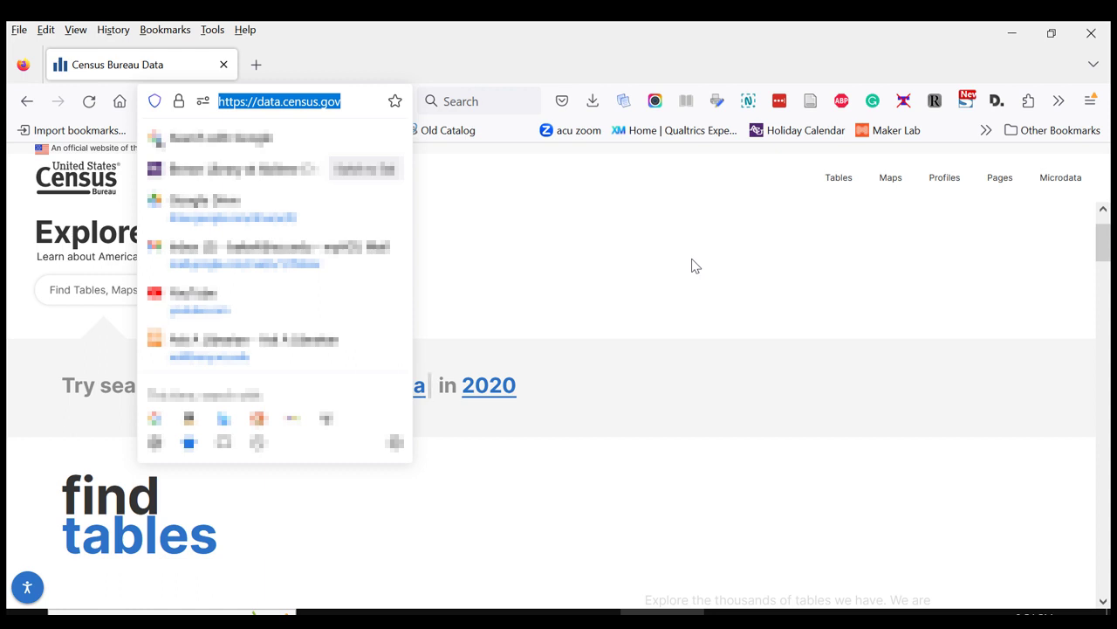
click(600, 490)
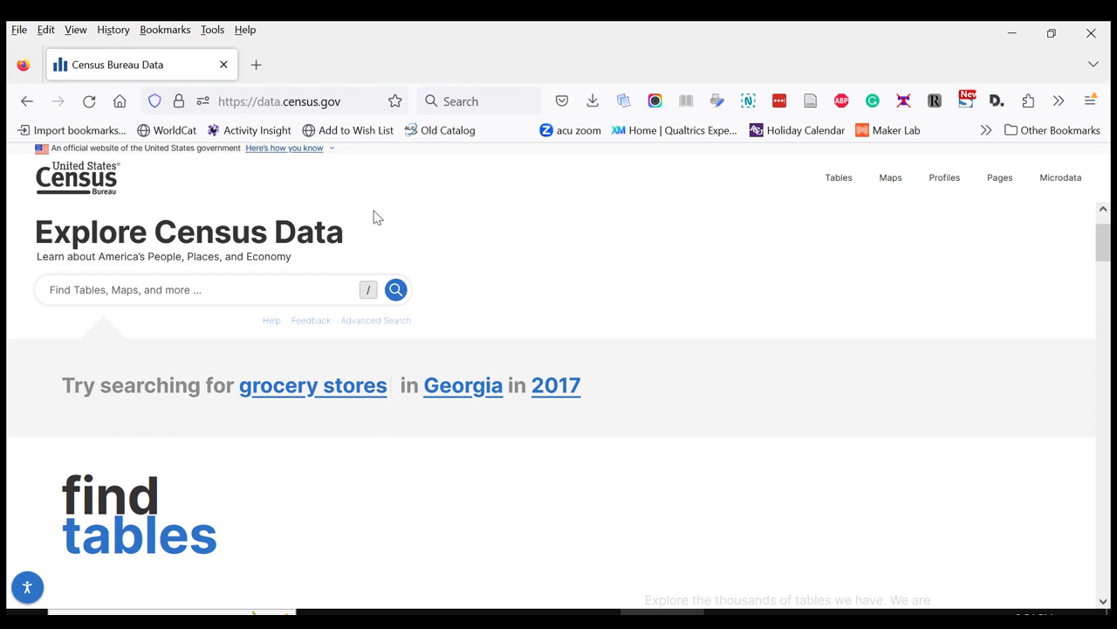
click(379, 323)
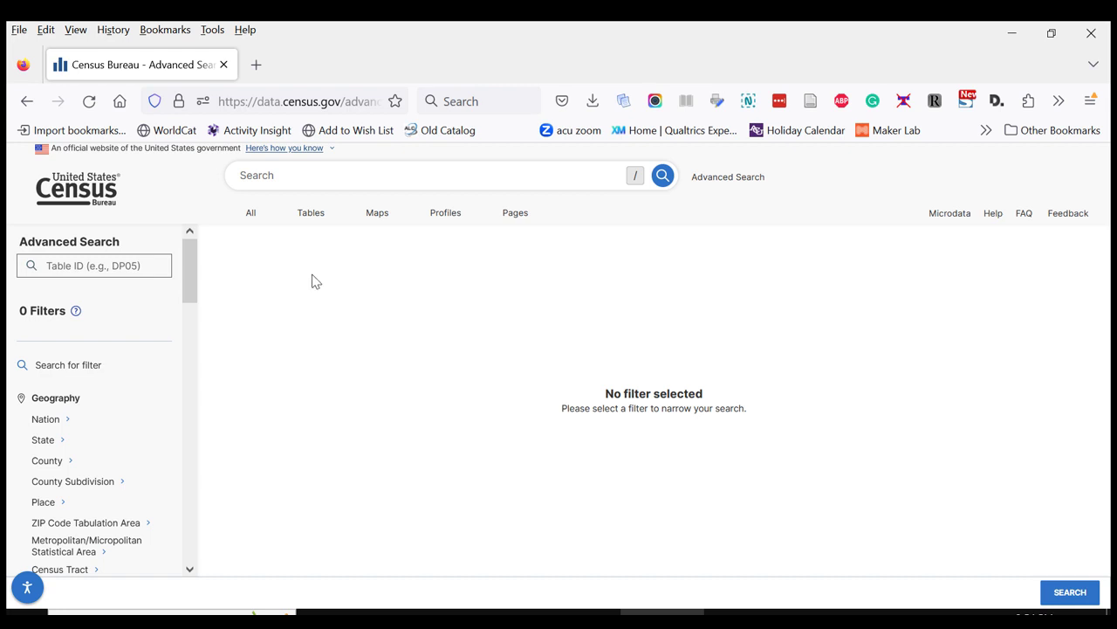
Step: Look through the available Geography, Topics, Surveys and Years filters for the advanced search
scroll(186, 257, down, 2)
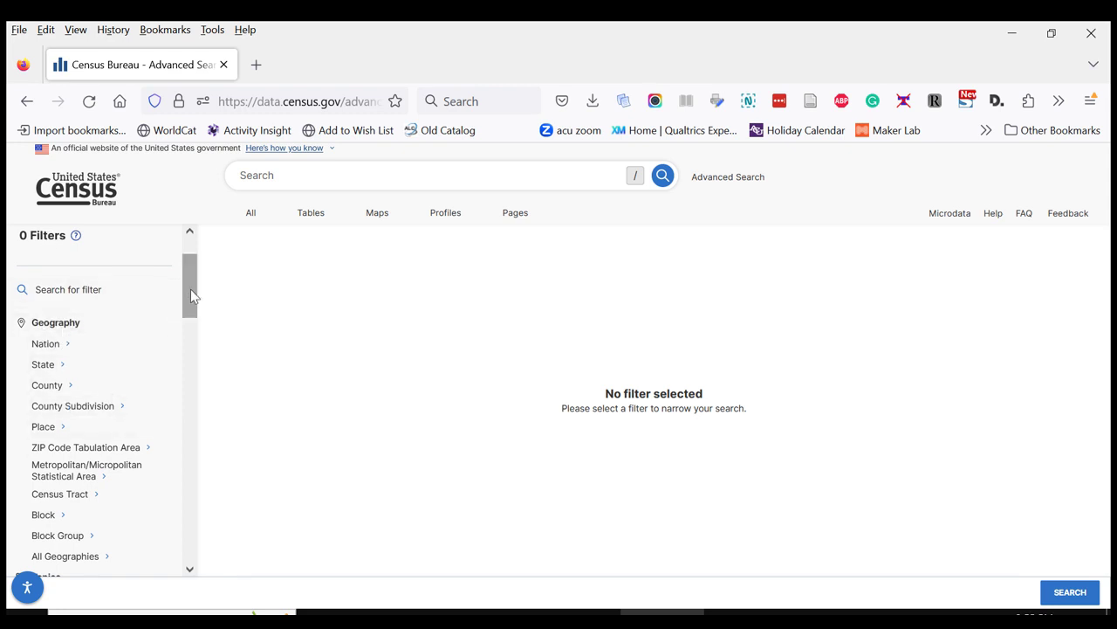
drag(191, 289, 192, 358)
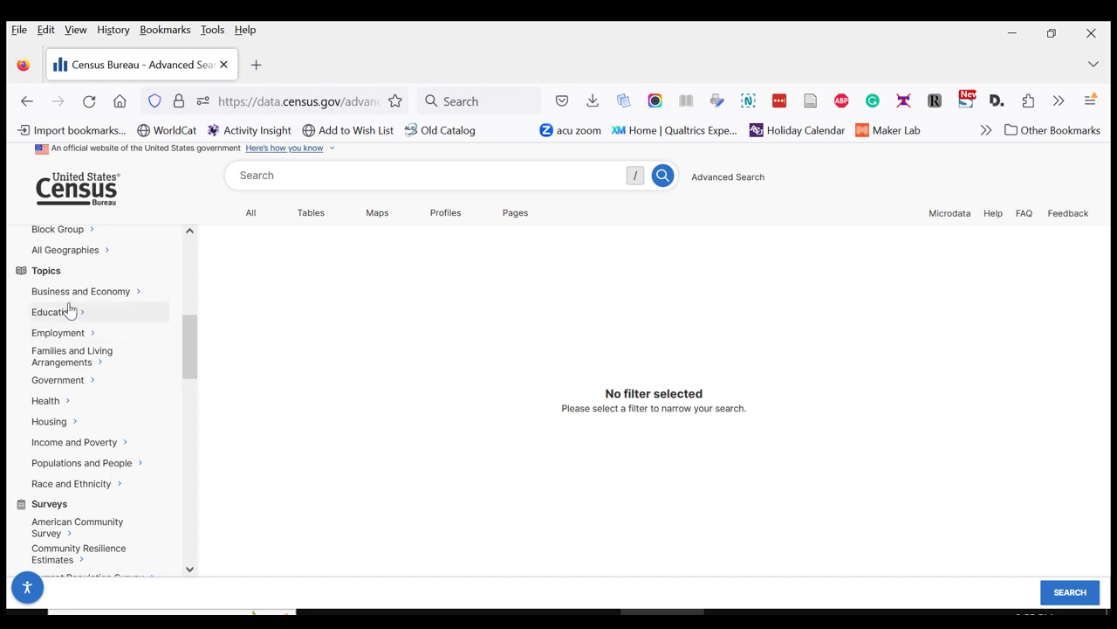
scroll(83, 411, down, 1)
scroll(70, 421, down, 1)
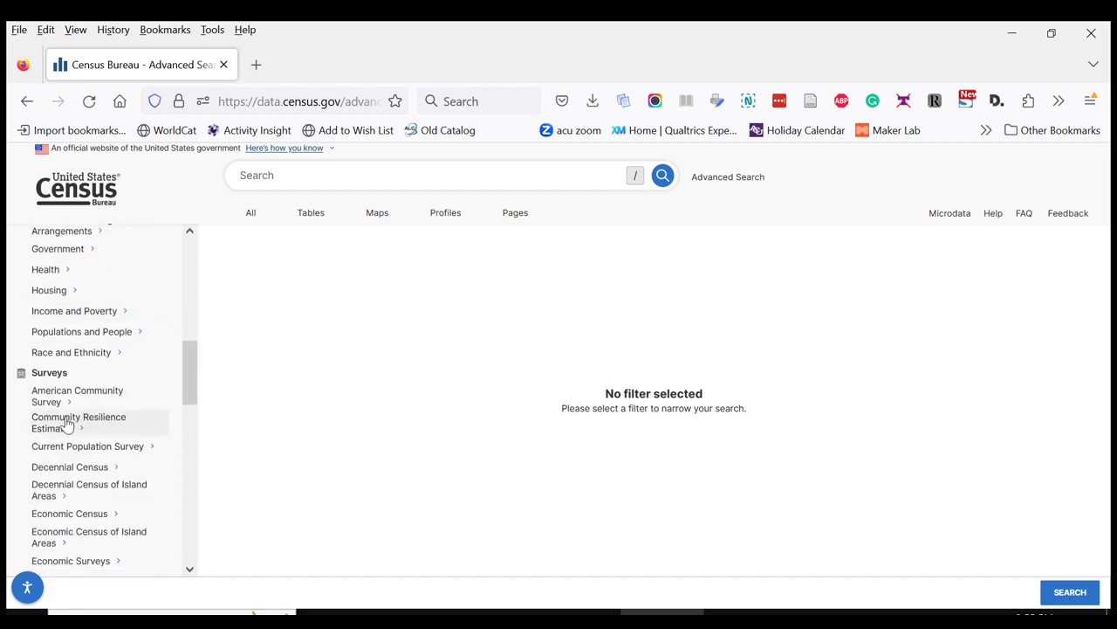
scroll(61, 422, down, 1)
scroll(61, 423, down, 2)
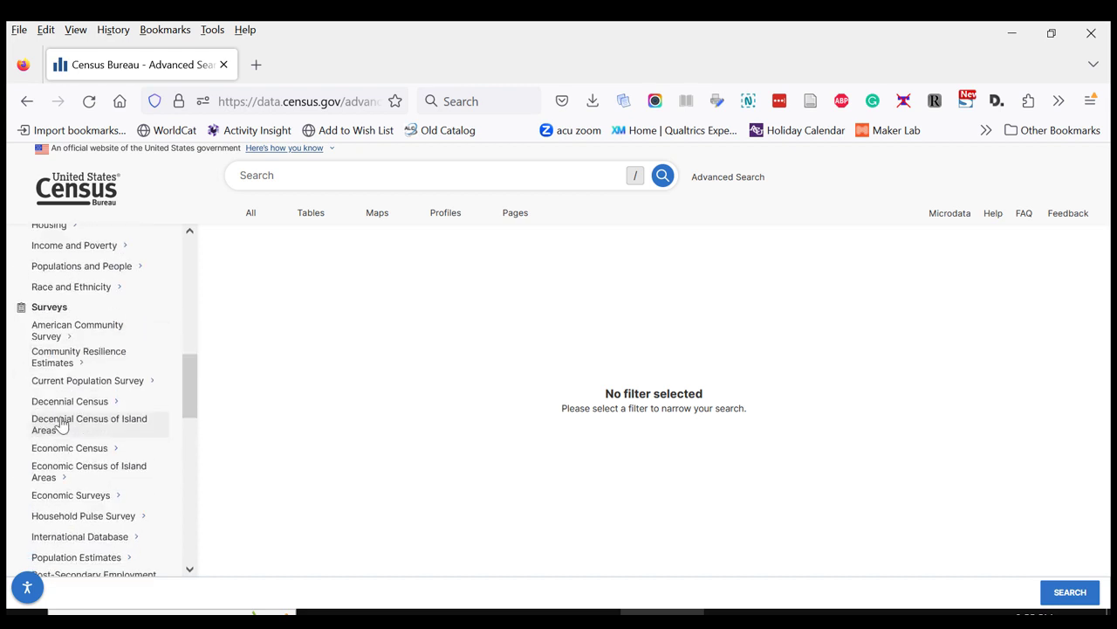
scroll(72, 399, down, 5)
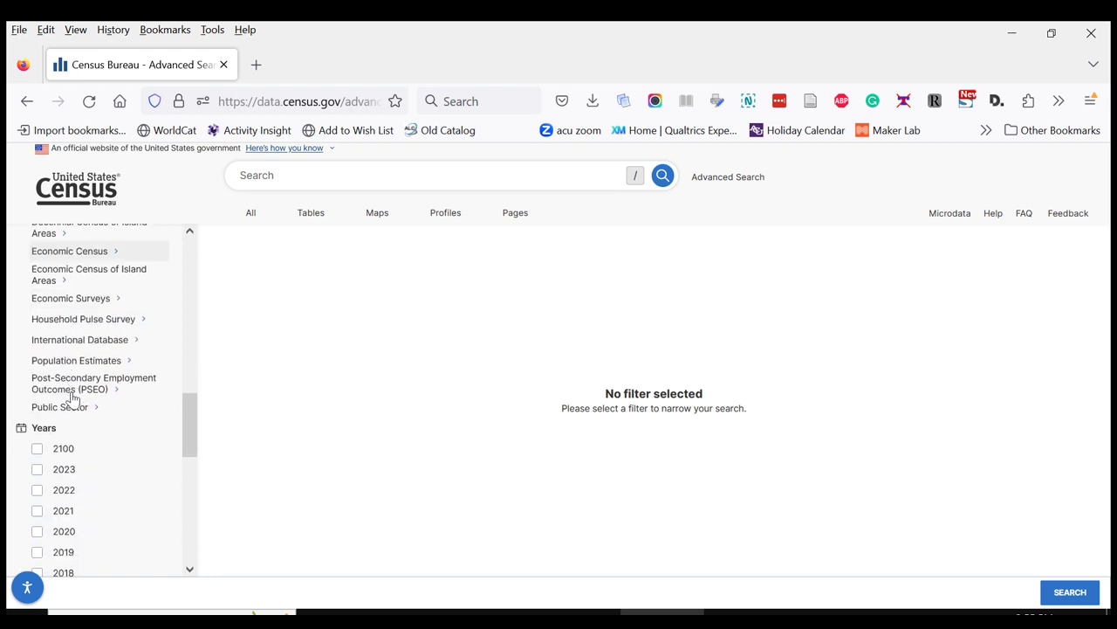
drag(191, 450, 172, 300)
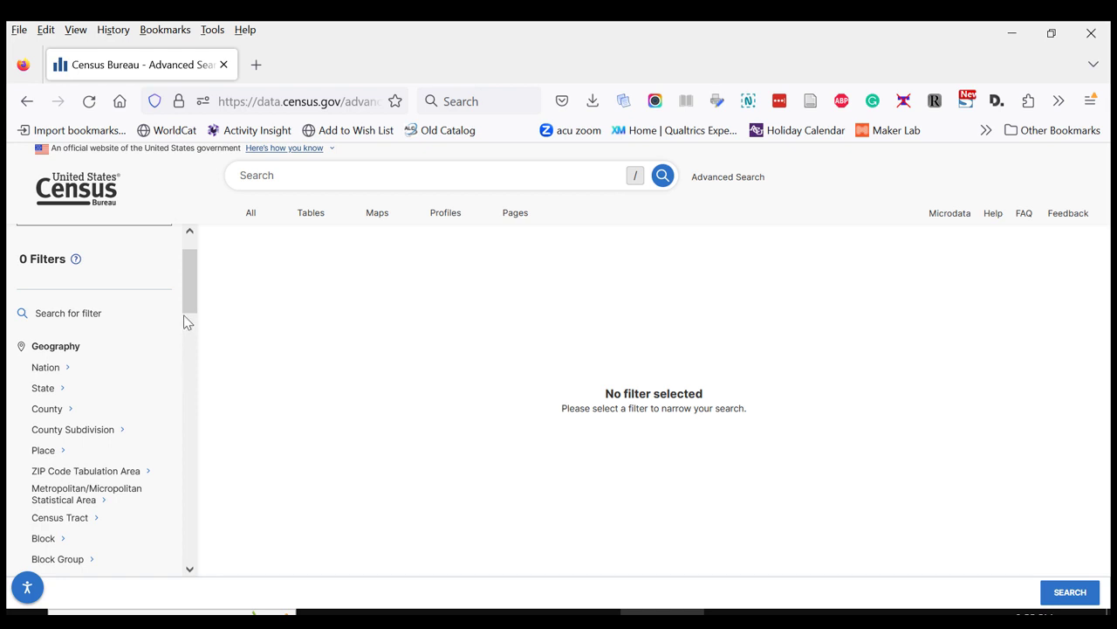
scroll(188, 283, down, 3)
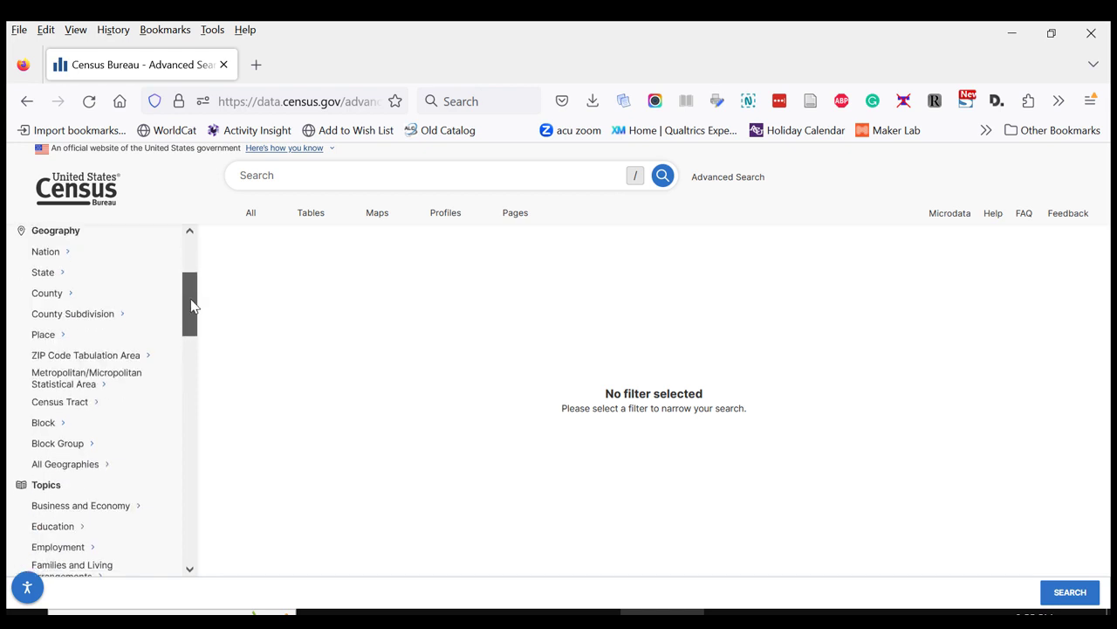
scroll(185, 291, up, 1)
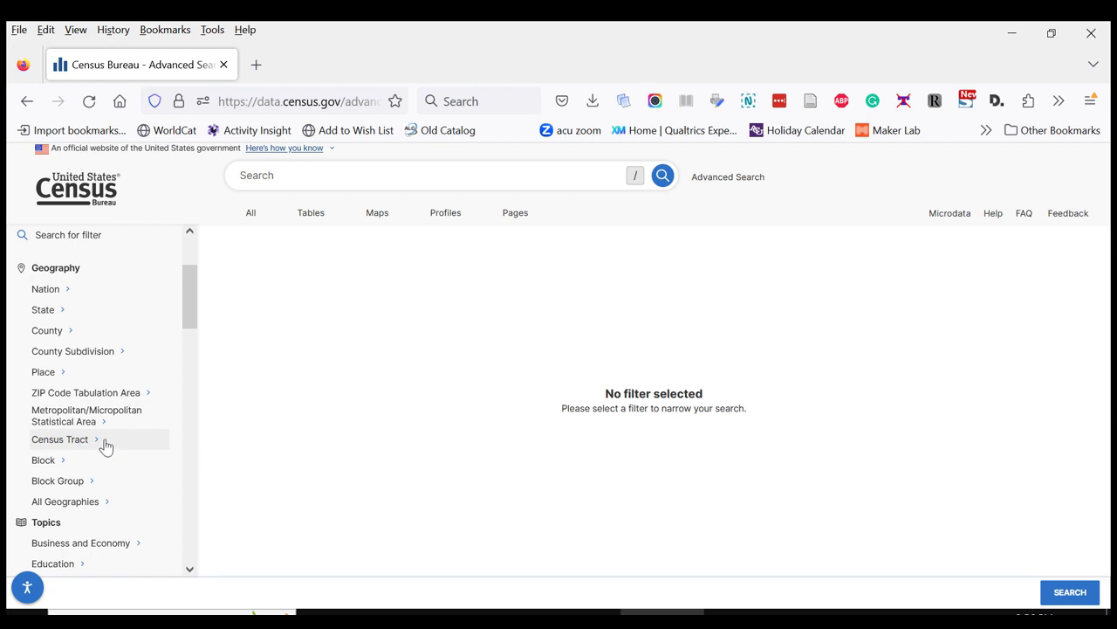
Step: Add a Census Tract geography filter covering all census tracts within Taylor County, Texas
click(71, 447)
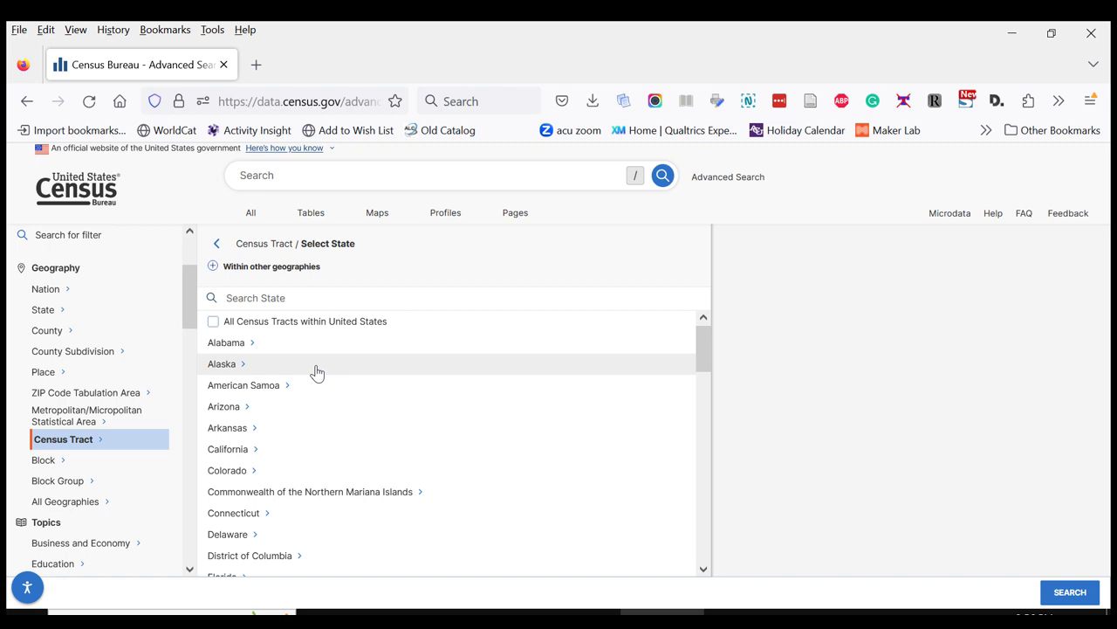
scroll(316, 373, down, 10)
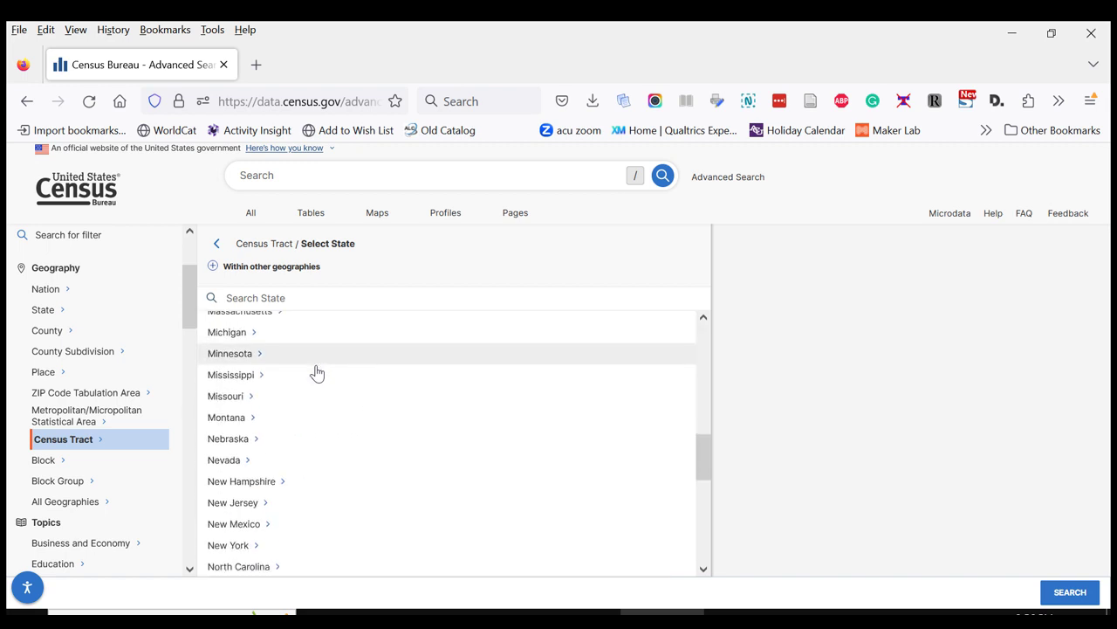
scroll(317, 373, down, 9)
click(220, 428)
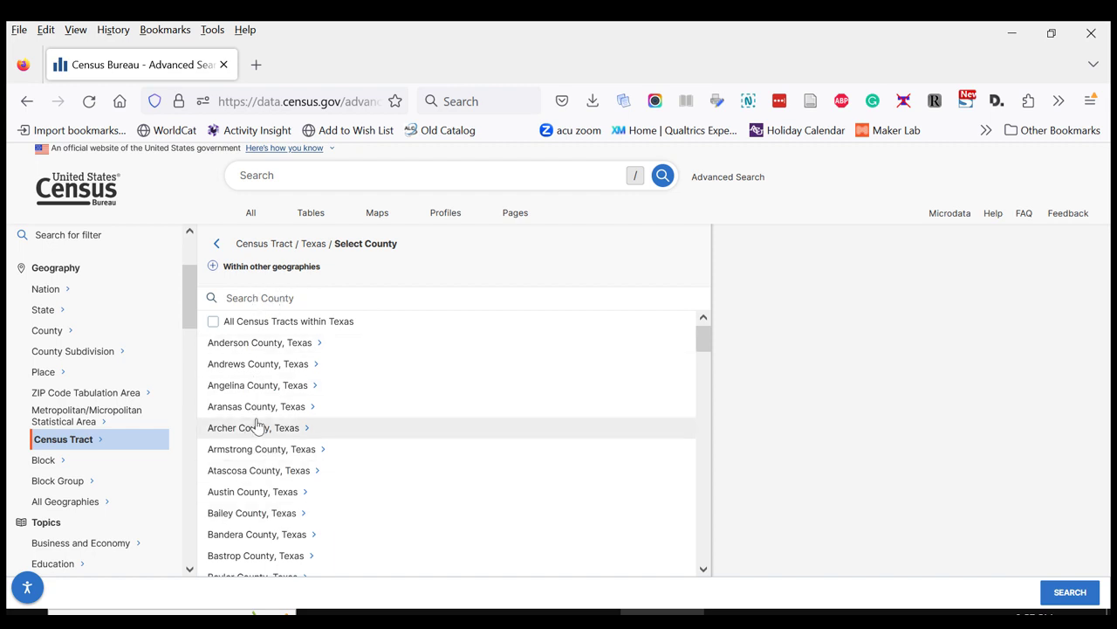
click(249, 299)
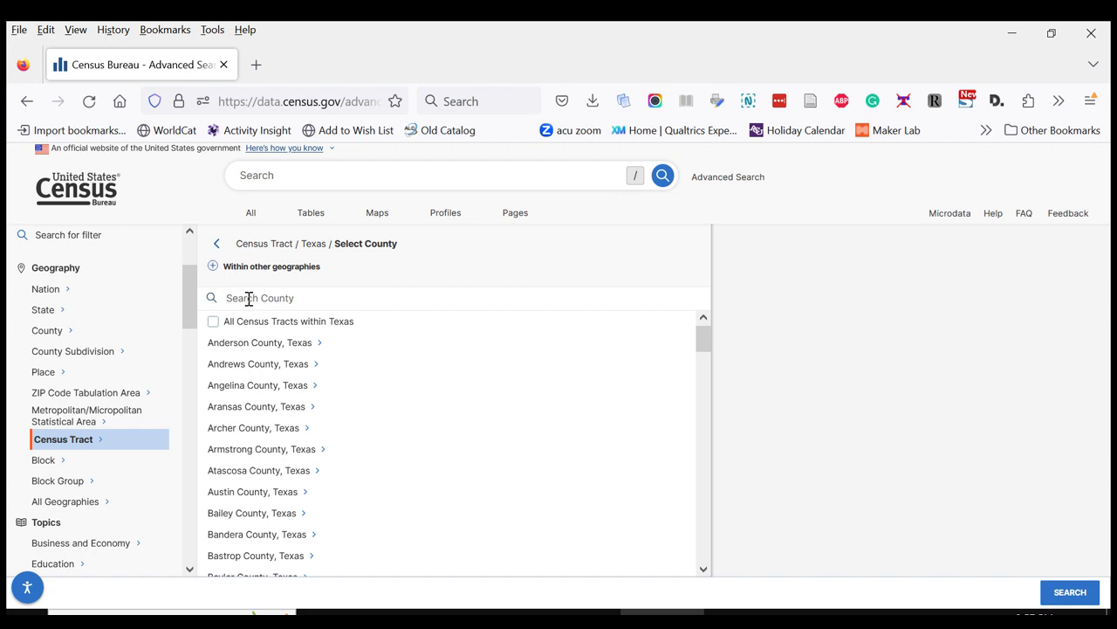
text(taylo)
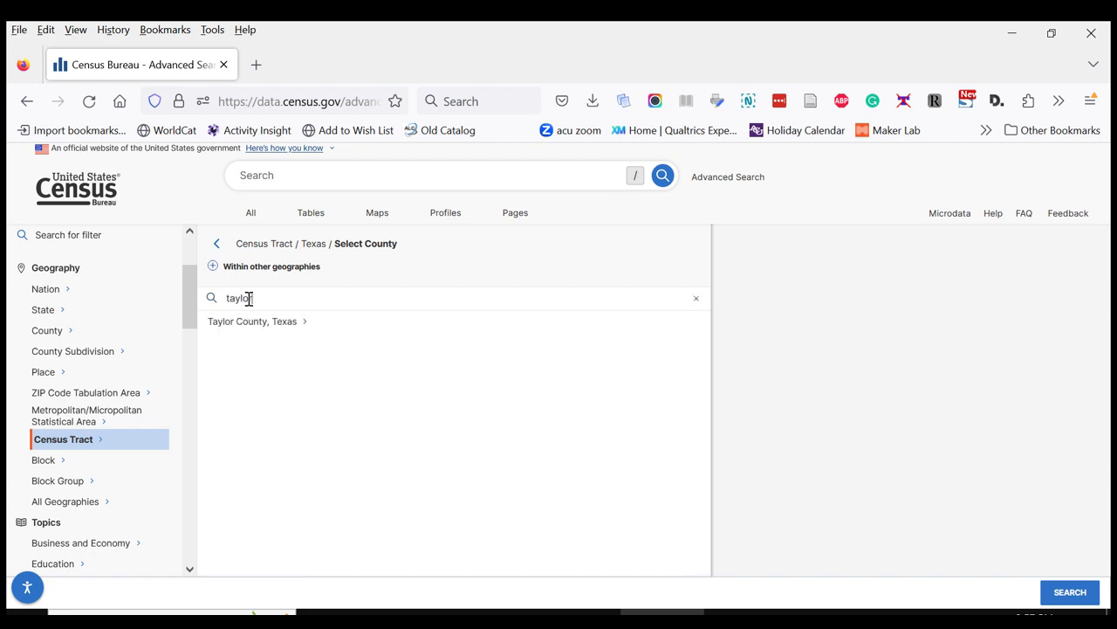
text(r)
click(254, 323)
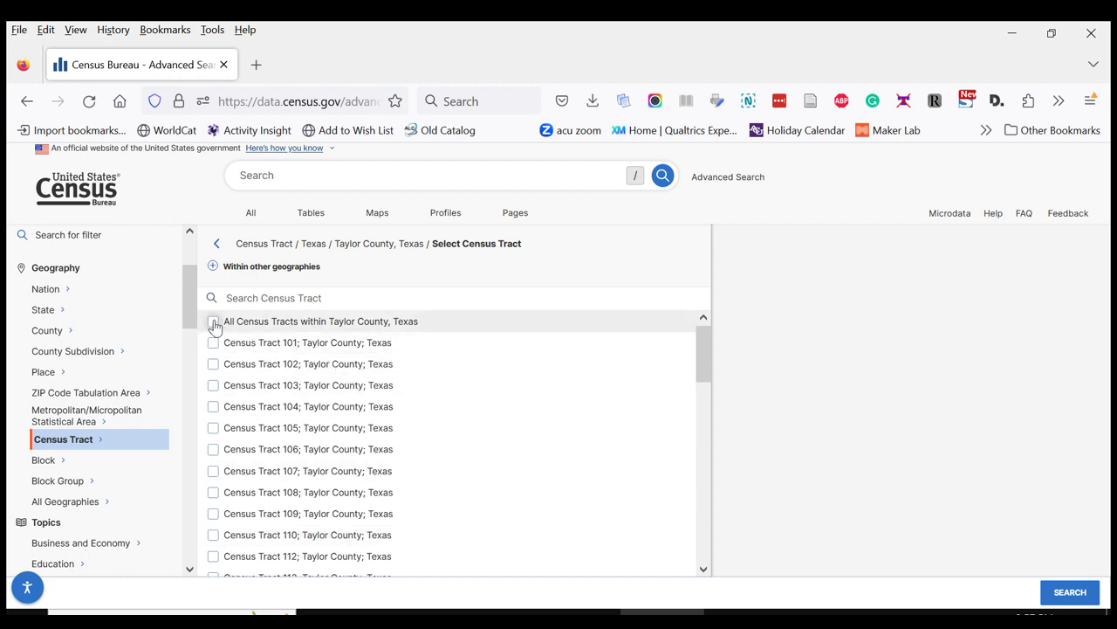
click(214, 323)
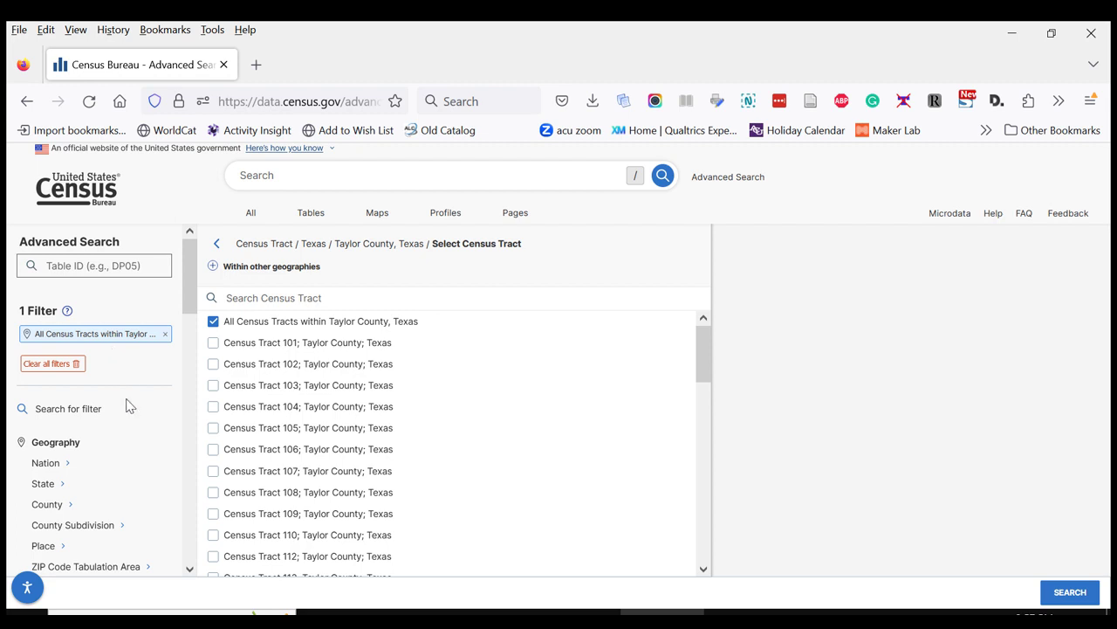
Step: Add a second Census Tract filter covering all census tracts within Jones County, Texas
scroll(127, 405, down, 3)
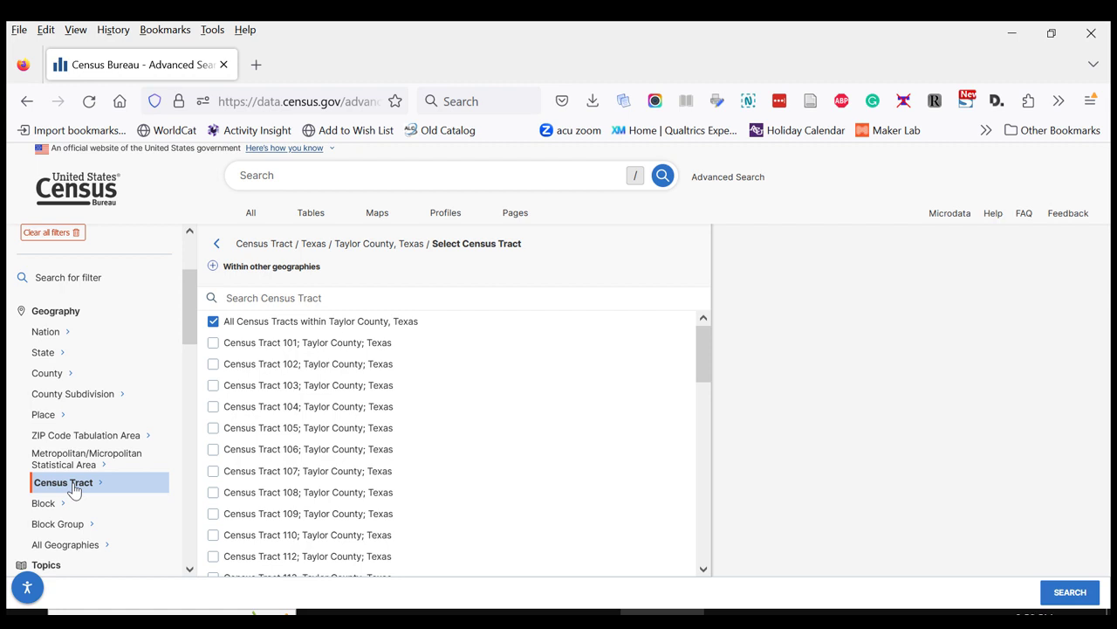
click(75, 489)
scroll(274, 416, down, 2)
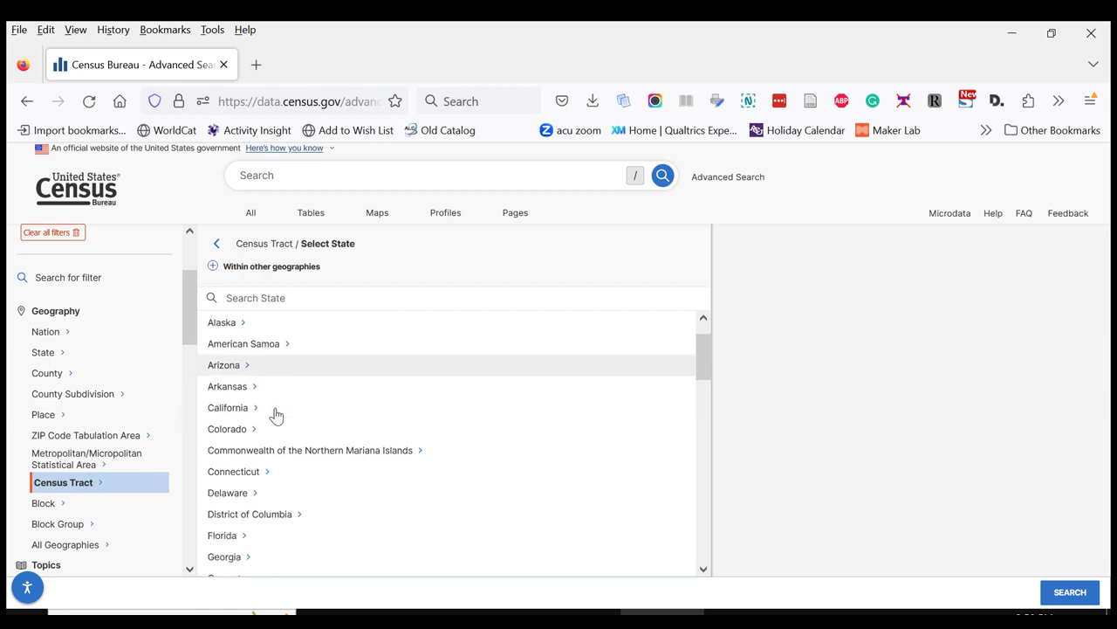
scroll(275, 416, down, 6)
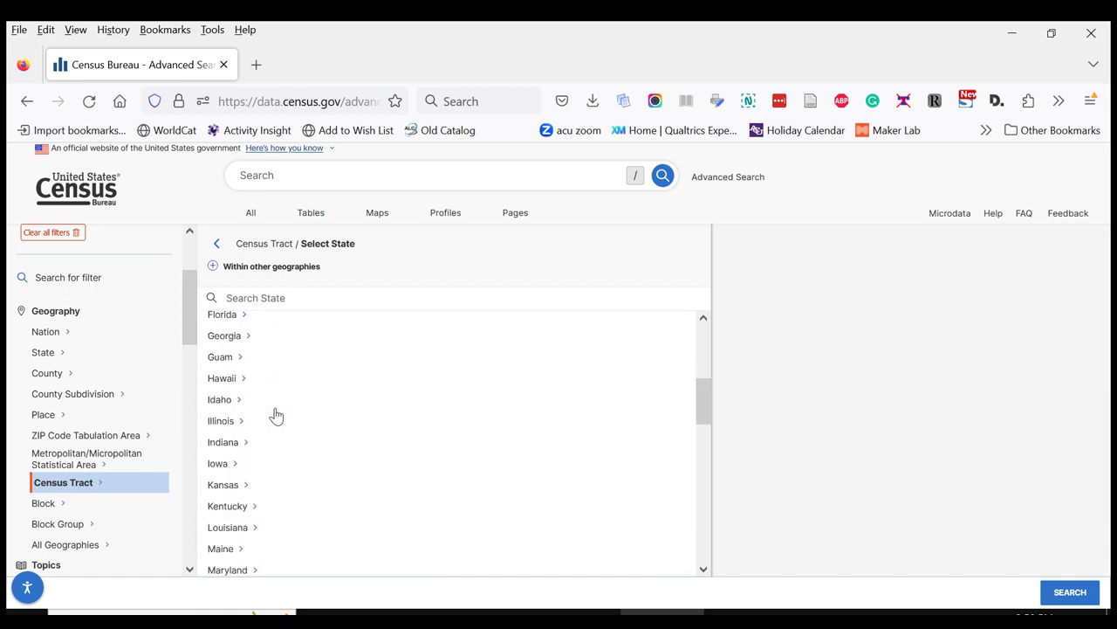
scroll(275, 416, down, 8)
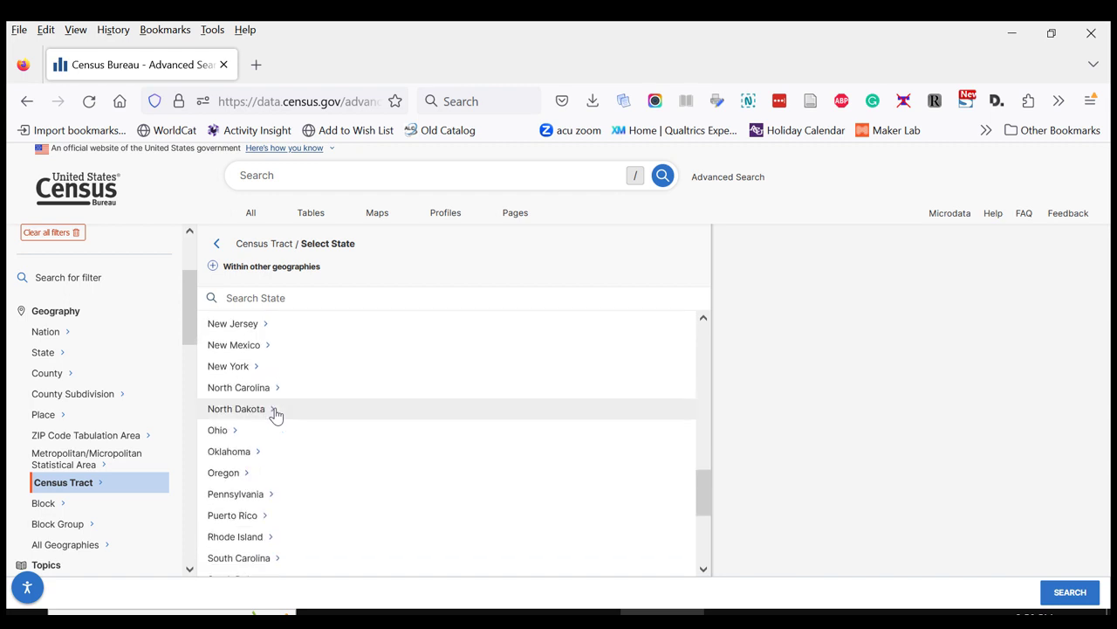
click(221, 492)
text(taylor)
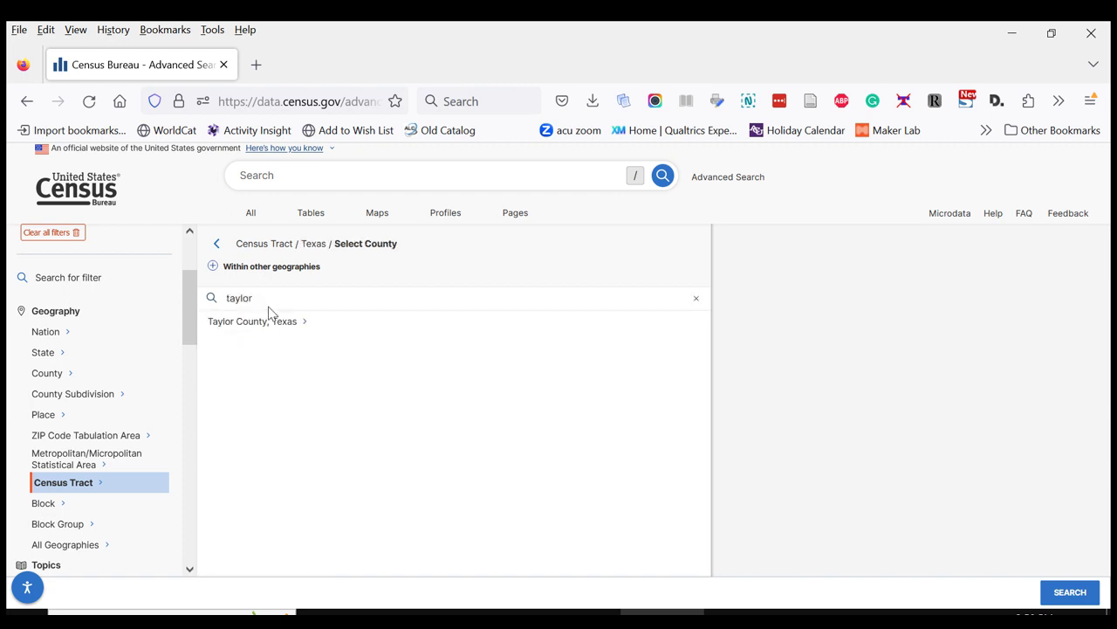
drag(261, 299, 227, 298)
text(Jones)
click(245, 323)
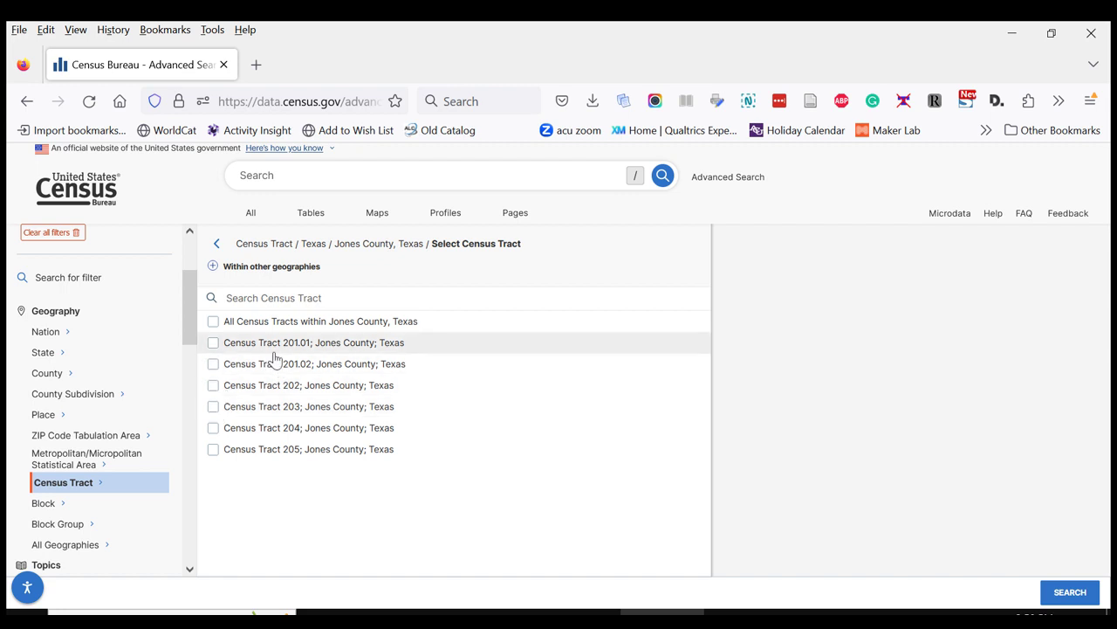
click(213, 322)
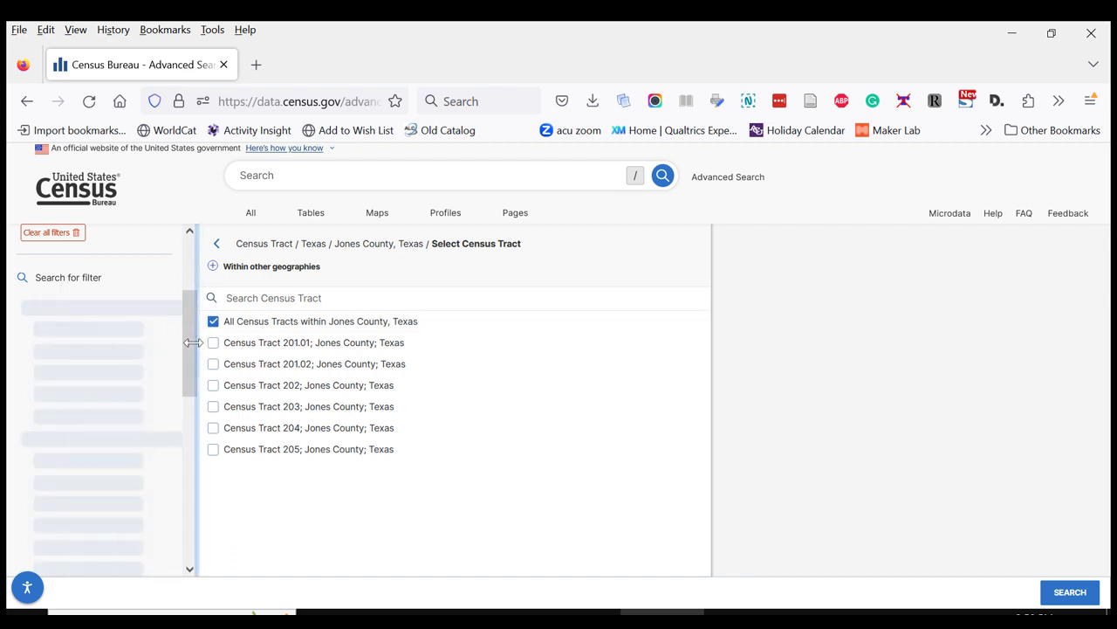
scroll(190, 335, up, 2)
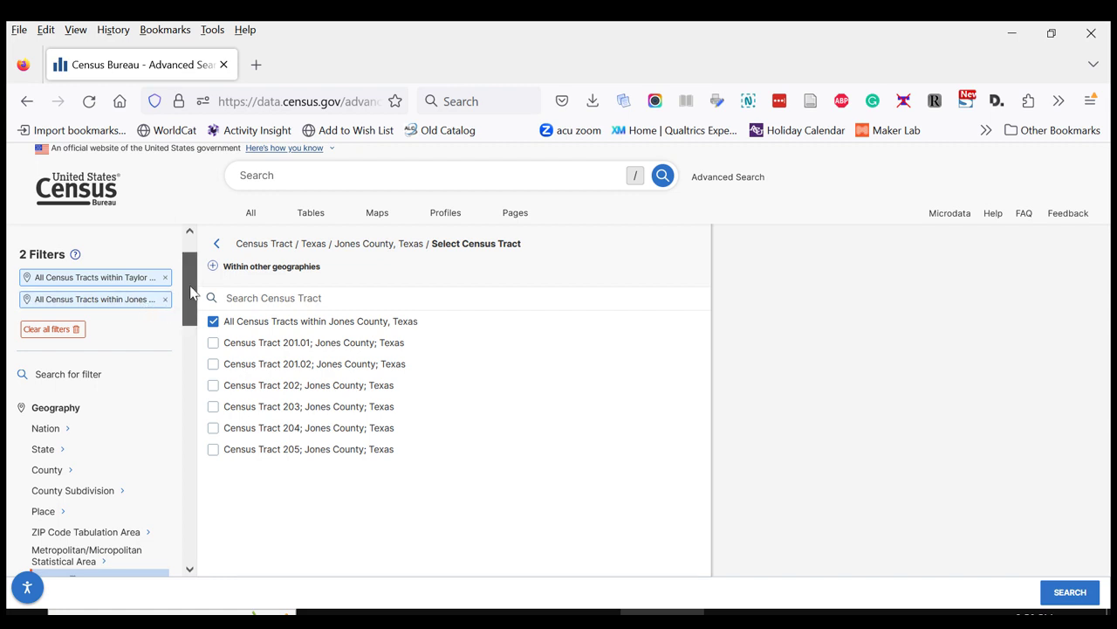
Step: Add the American Community Survey 5-Year Estimates Data Profiles survey filter and display the filtered results as a map
drag(190, 292, 207, 406)
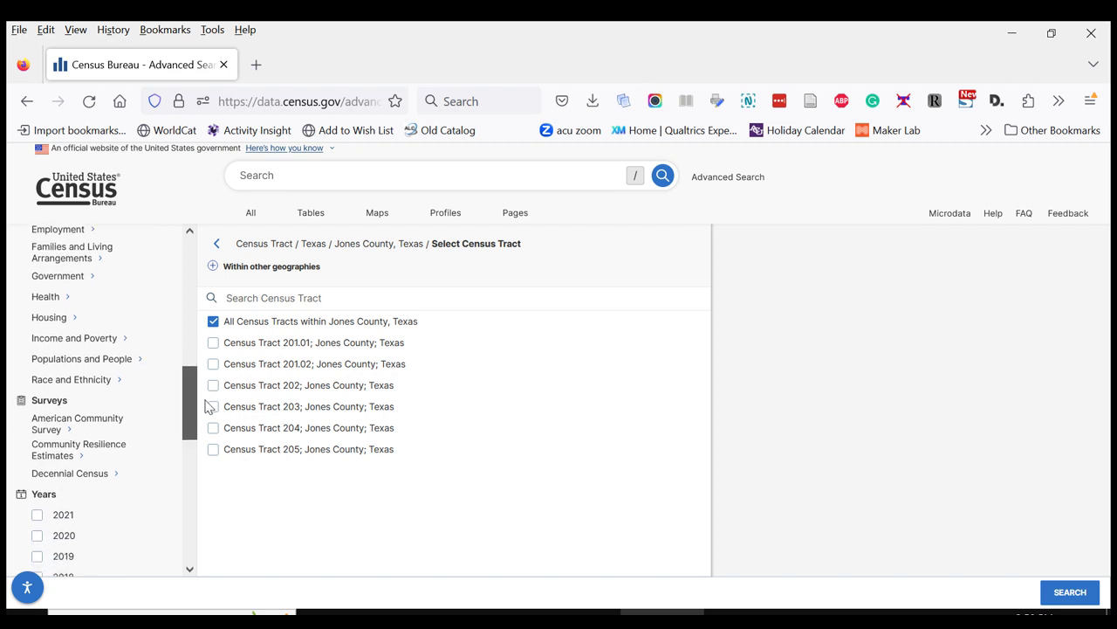
click(65, 428)
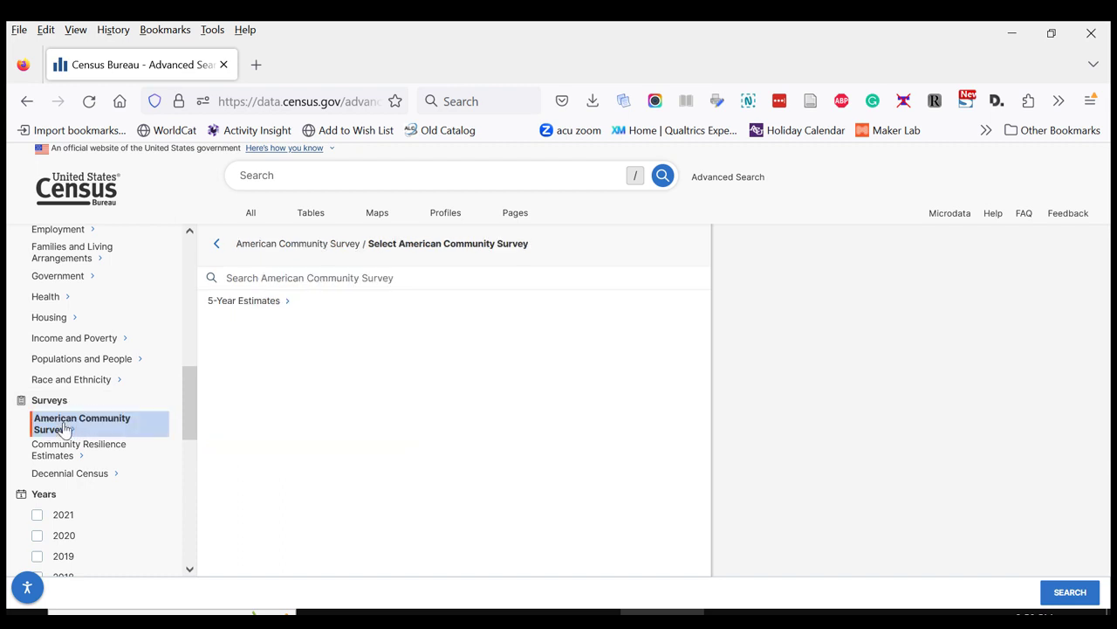
click(250, 310)
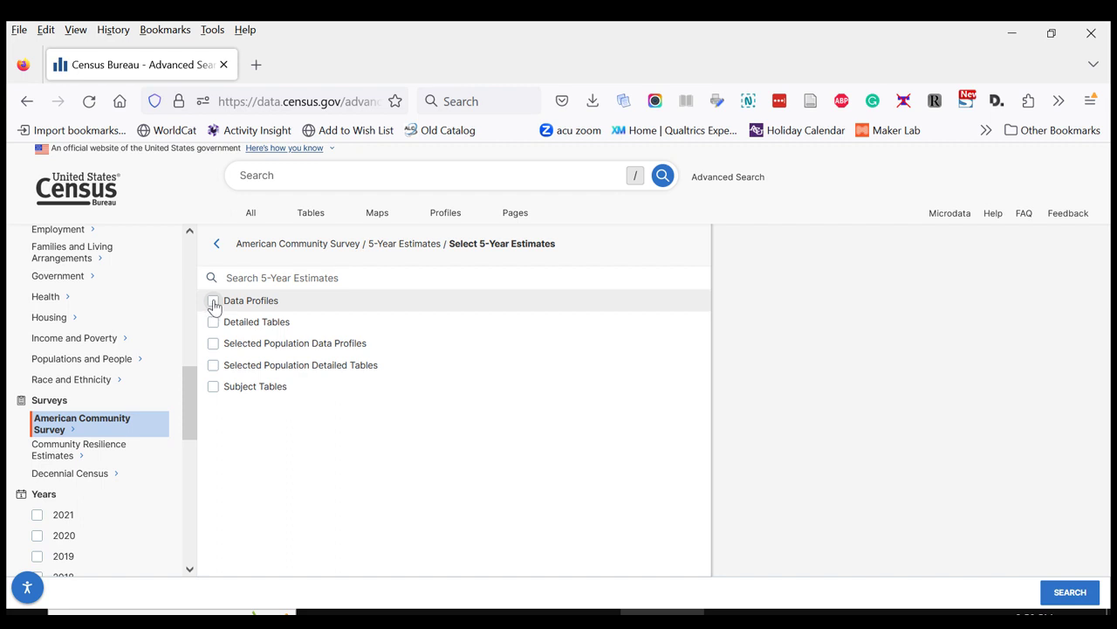
click(213, 302)
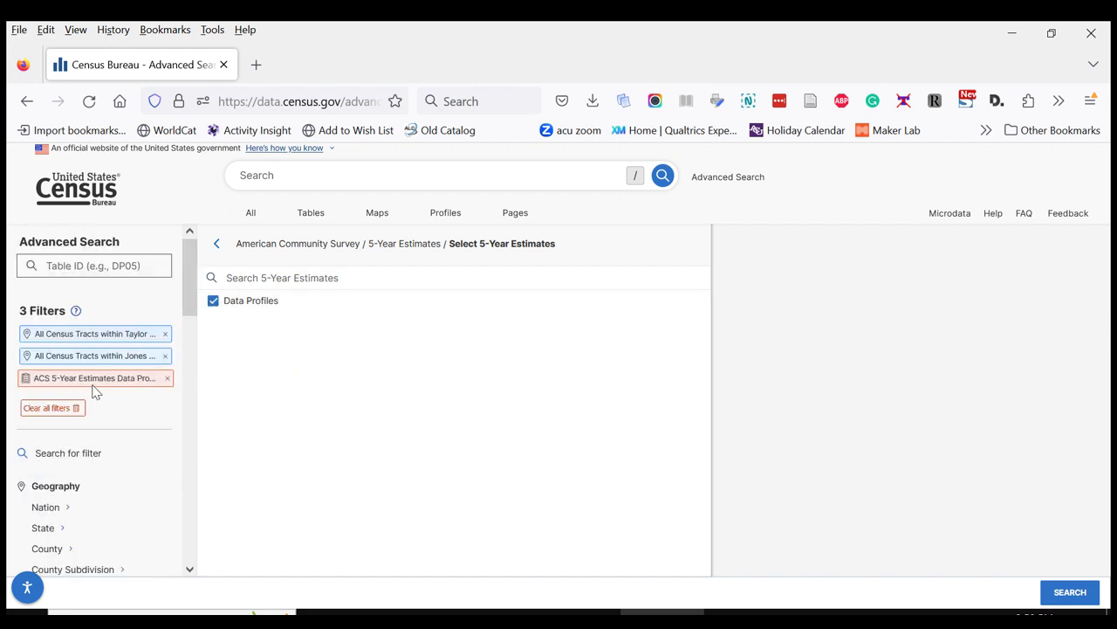
click(377, 215)
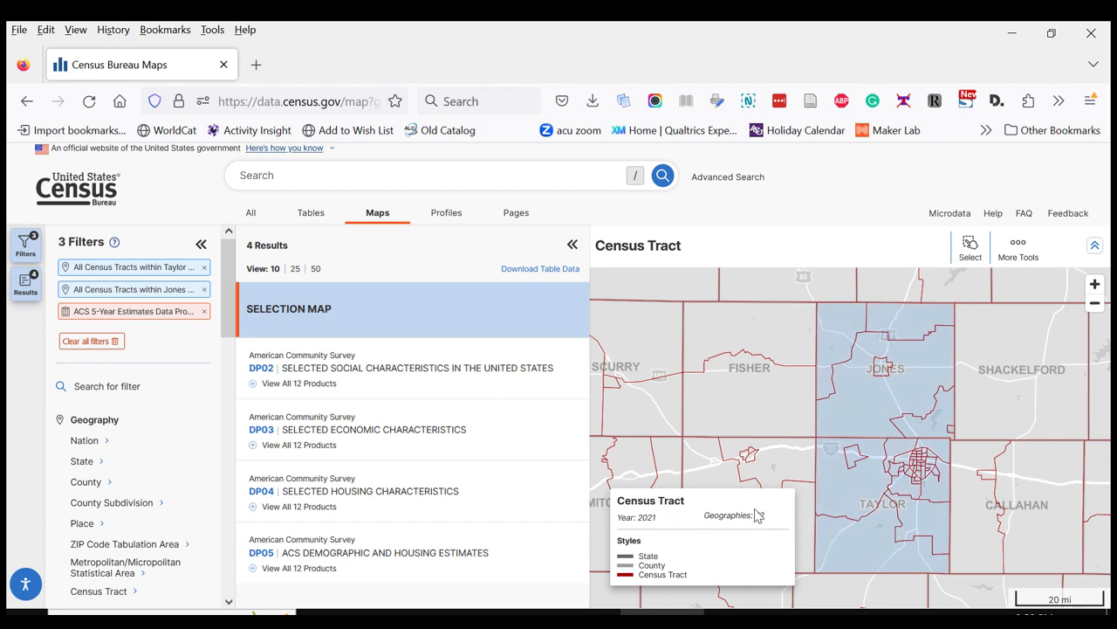
Step: Examine the selection map from the national extent down to the individual numbered census tracts in and around Abilene
scroll(860, 434, down, 5)
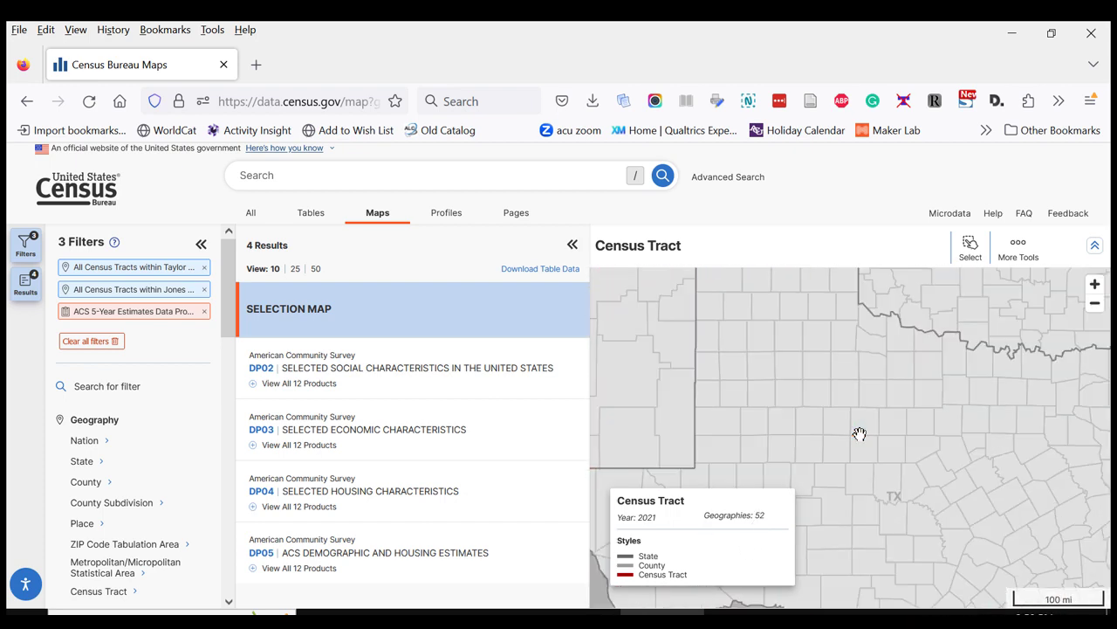
scroll(860, 433, down, 2)
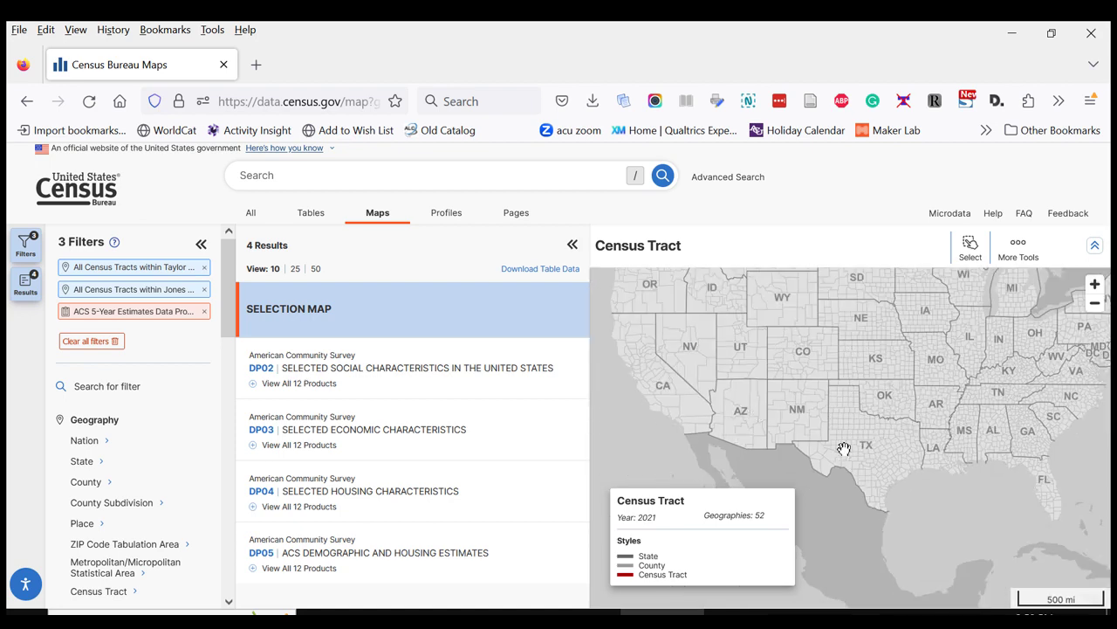
scroll(868, 448, up, 3)
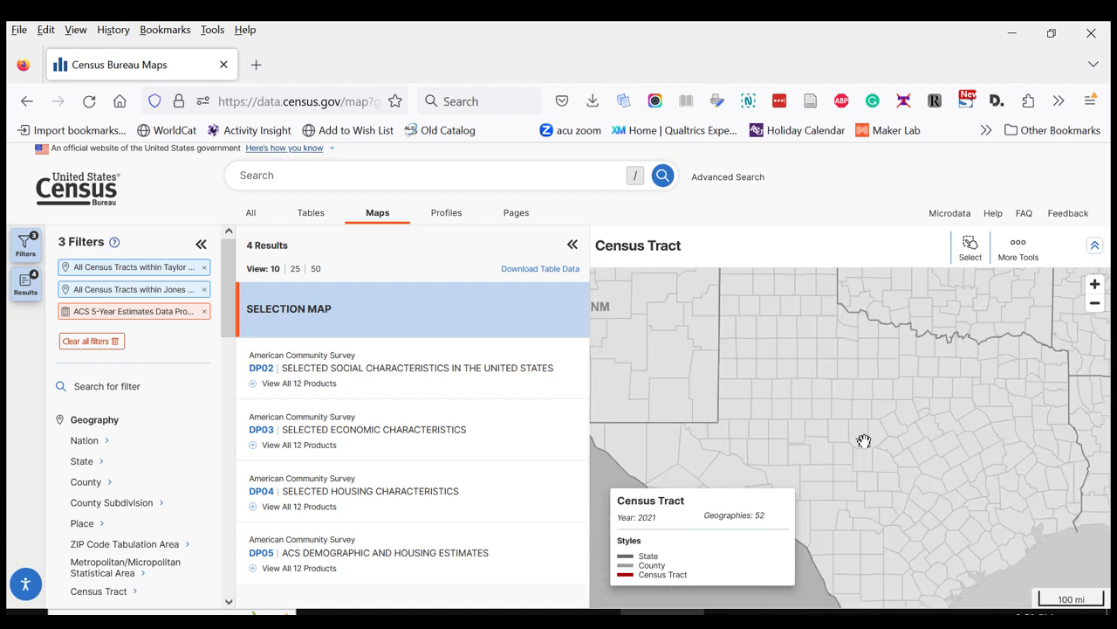
scroll(863, 441, up, 2)
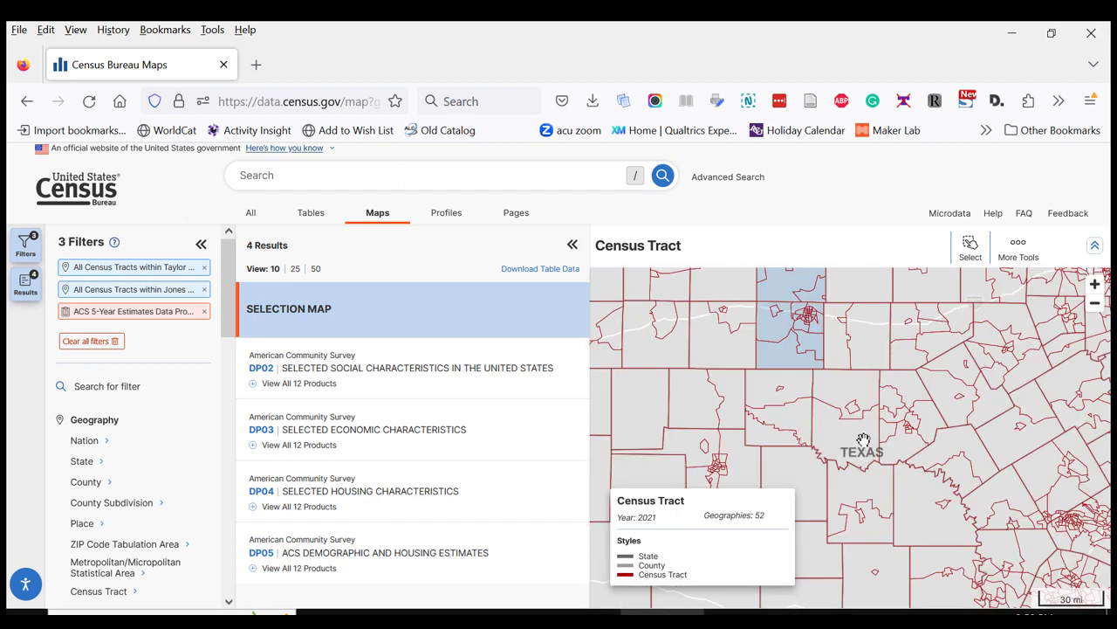
drag(777, 343, 813, 429)
scroll(814, 429, up, 2)
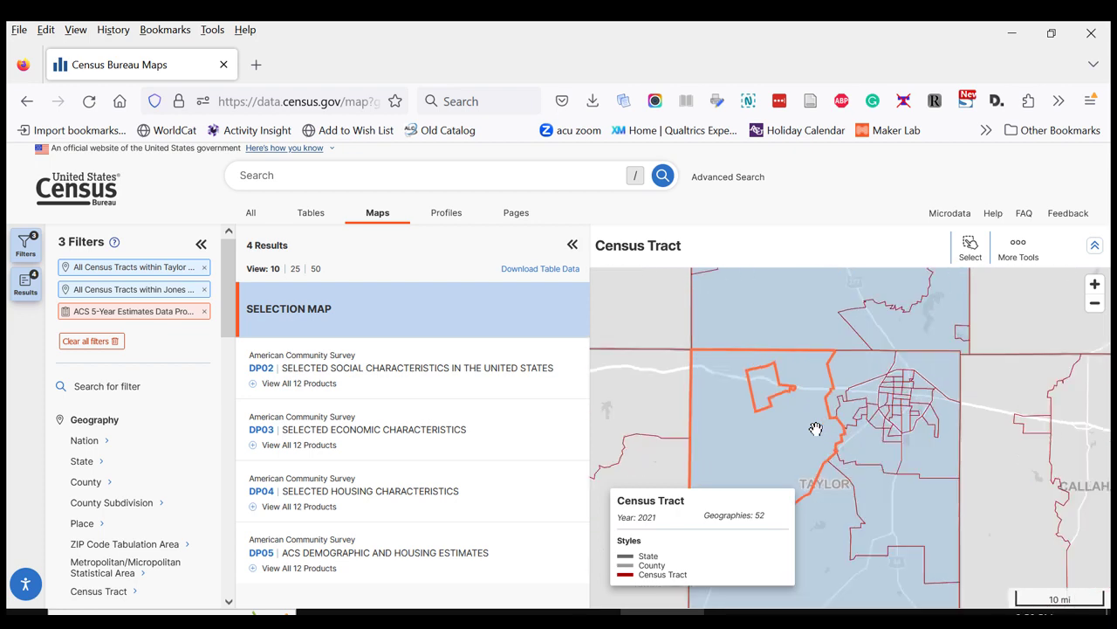
scroll(816, 429, up, 2)
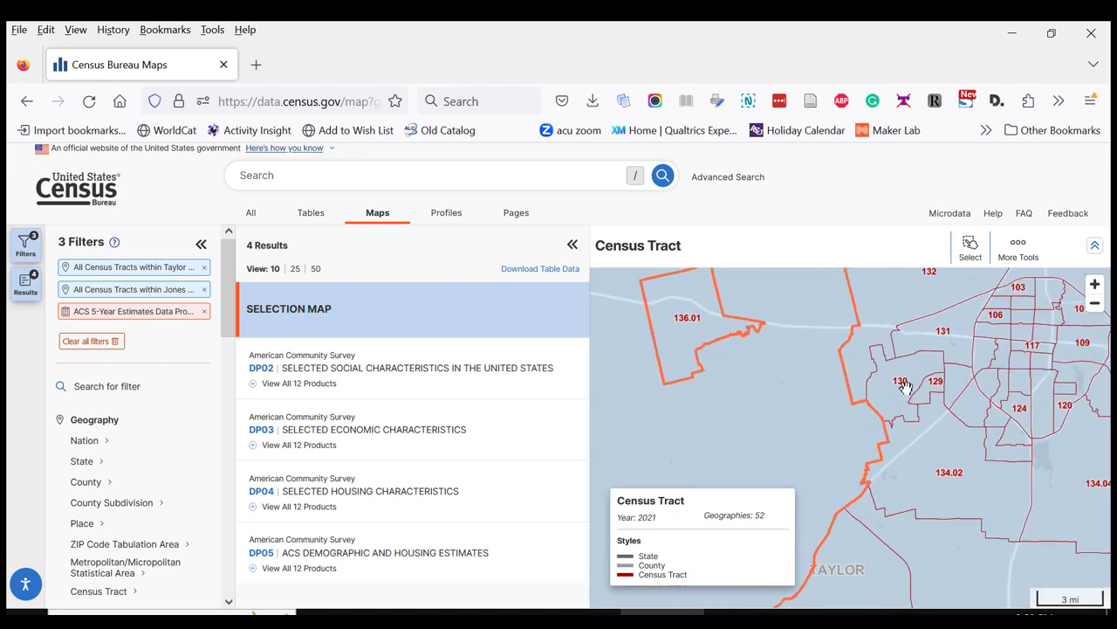
scroll(841, 394, up, 1)
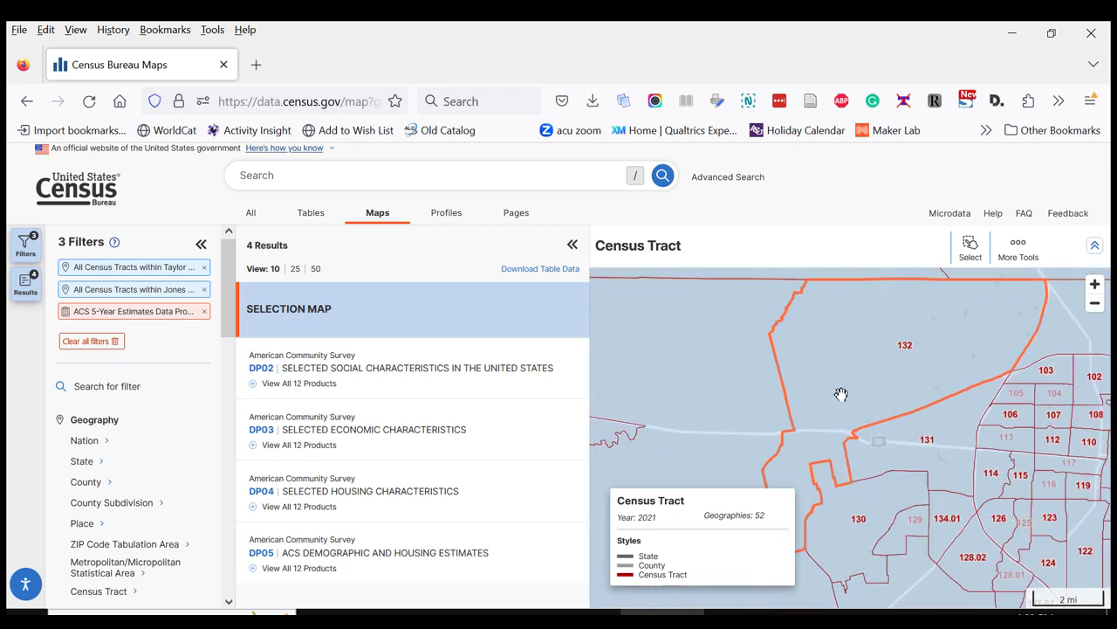
drag(942, 404, 798, 356)
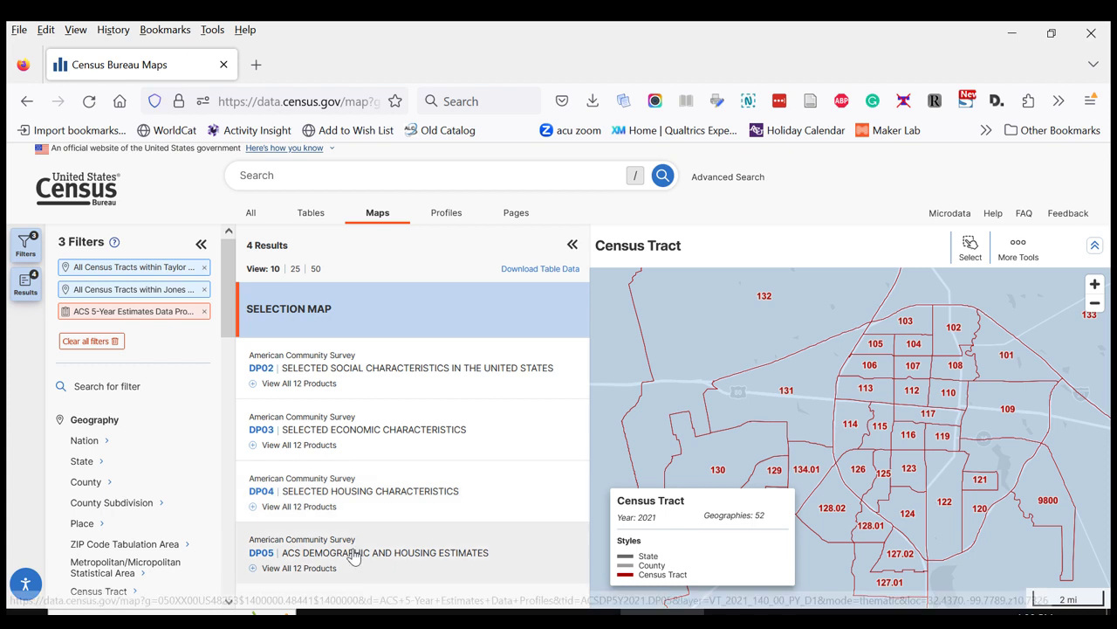
Step: Map the DP02 Selected Social Characteristics table and collapse the filter list to enlarge the map
click(342, 375)
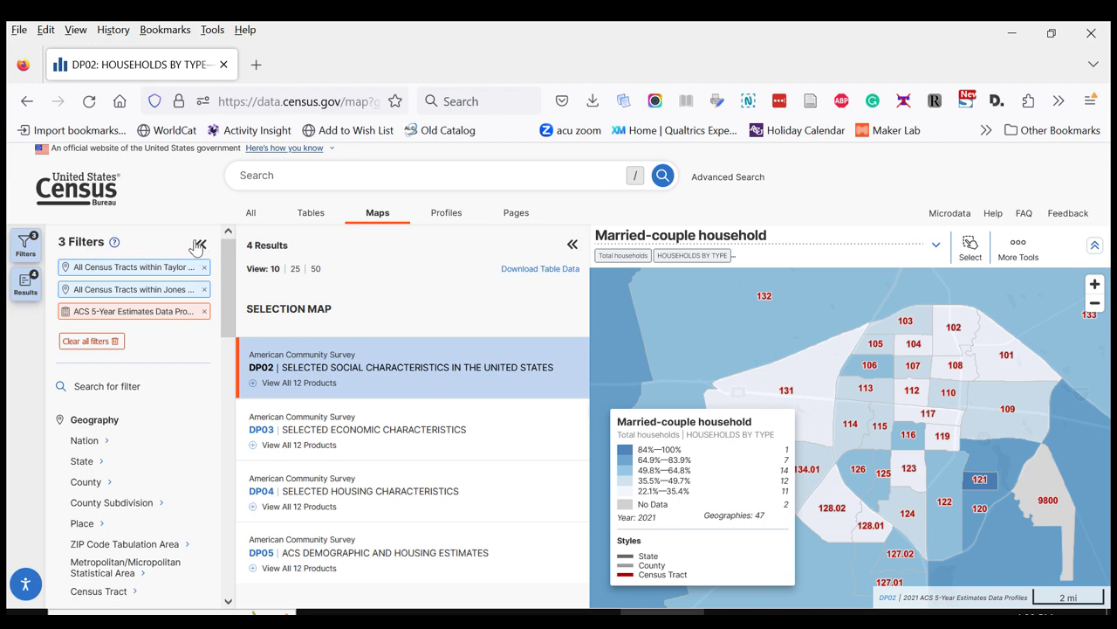
click(195, 250)
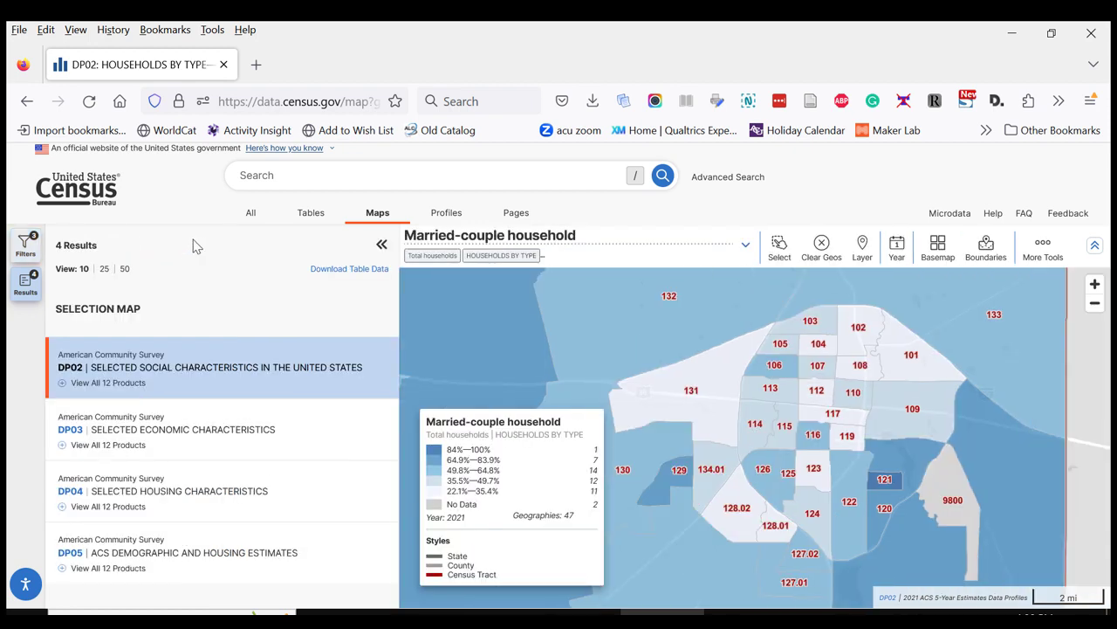
Step: Turn on the Place boundary lines and labels on the map, and hide the Census Tract labels
click(986, 248)
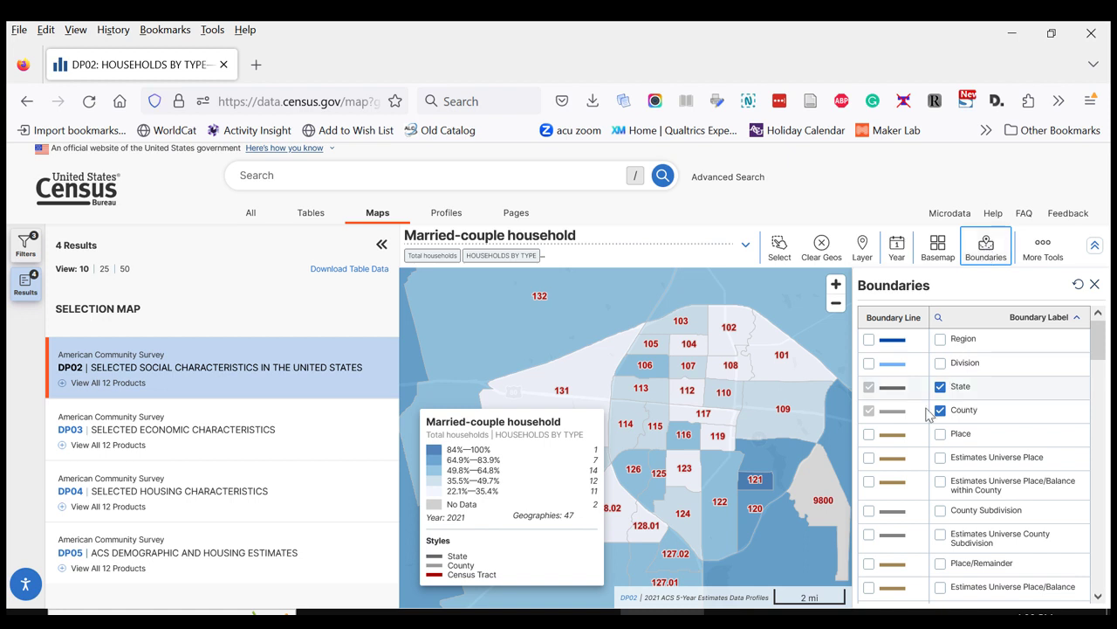
click(868, 435)
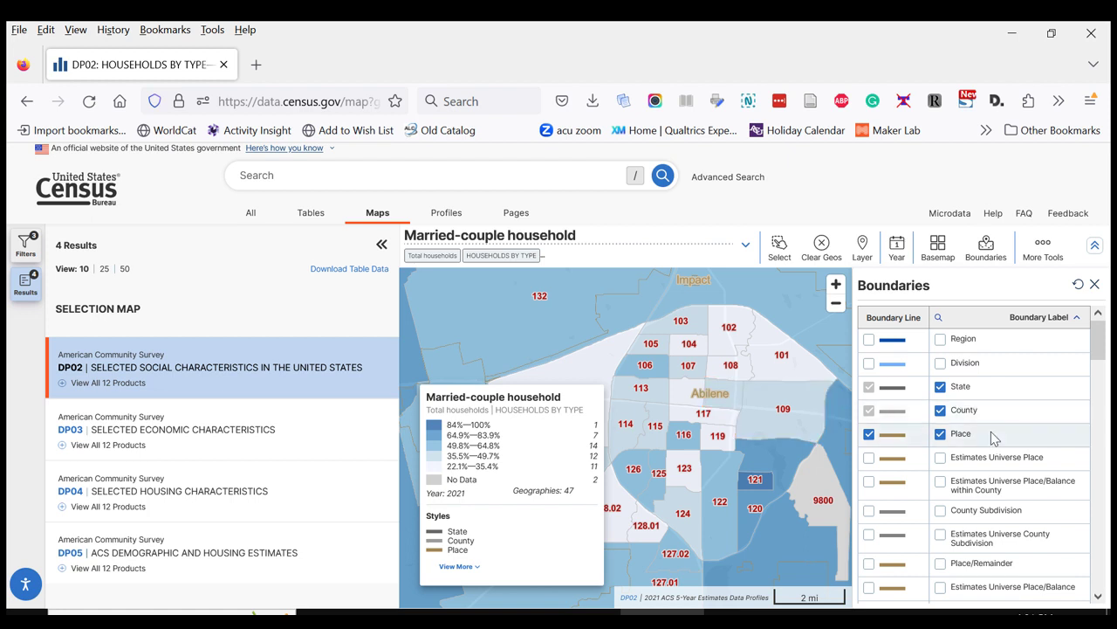
scroll(992, 438, down, 5)
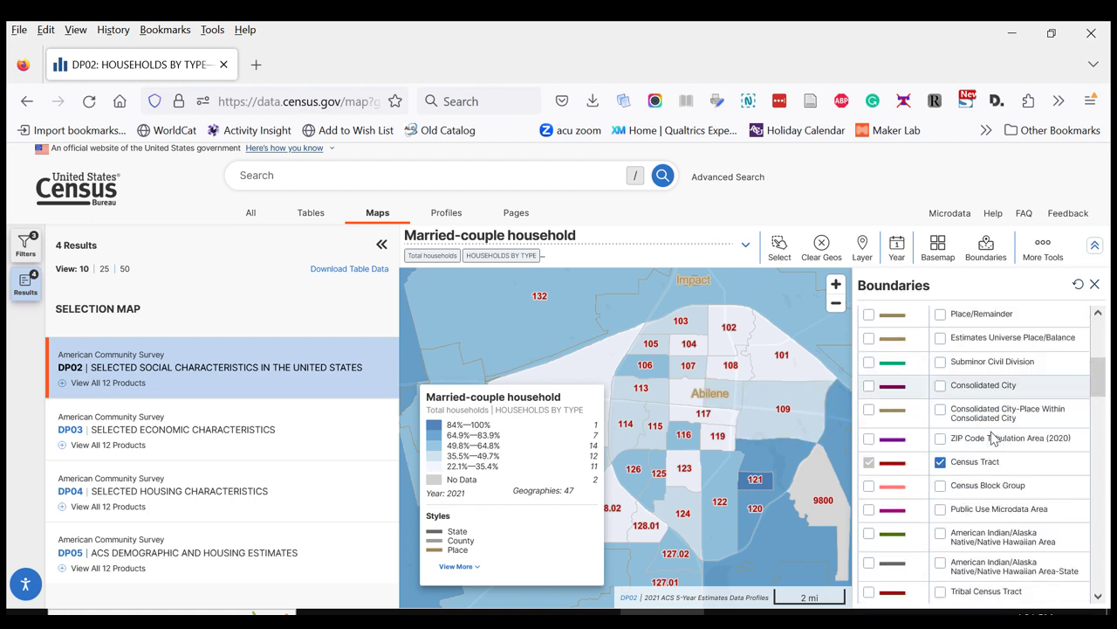
click(940, 449)
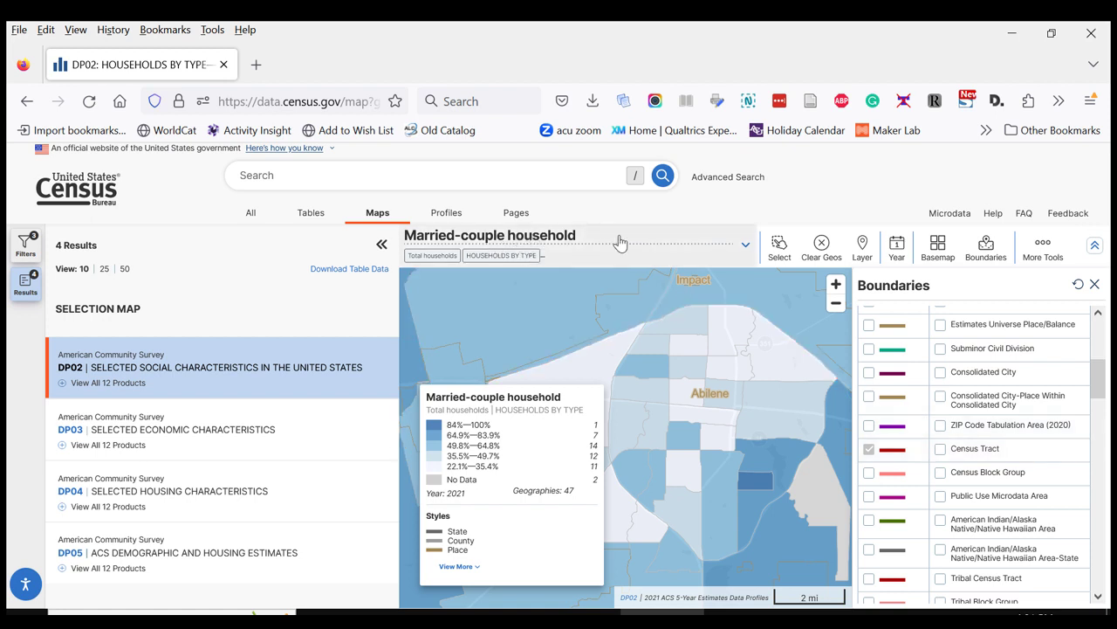
Step: Change the mapped DP02 variable to "Female householder, no spouse/partner present" under Total households
click(745, 249)
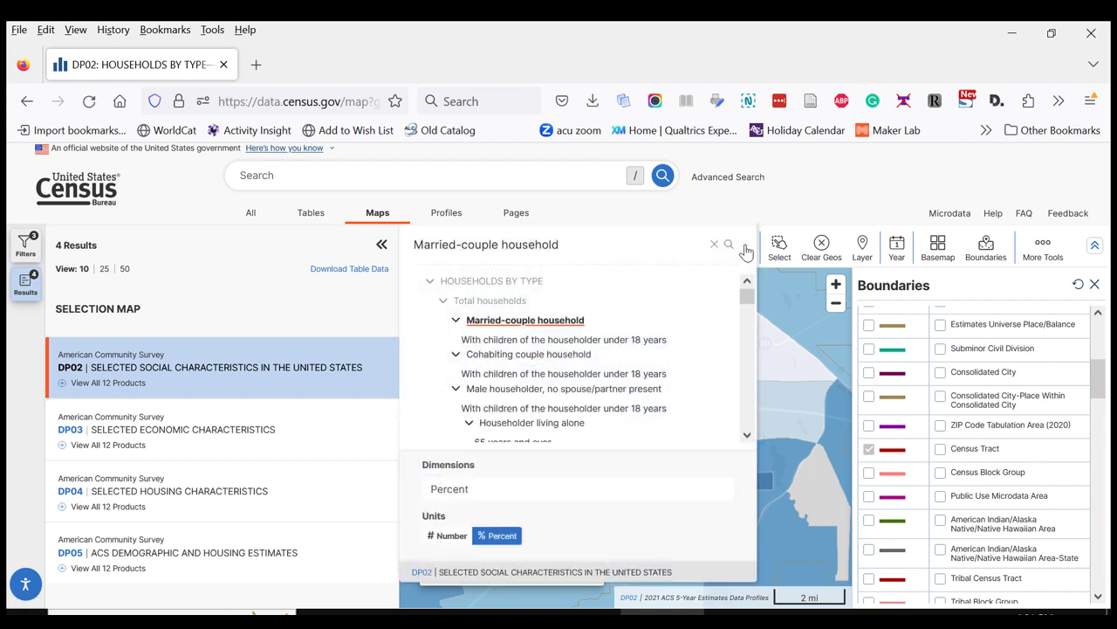
scroll(695, 319, down, 1)
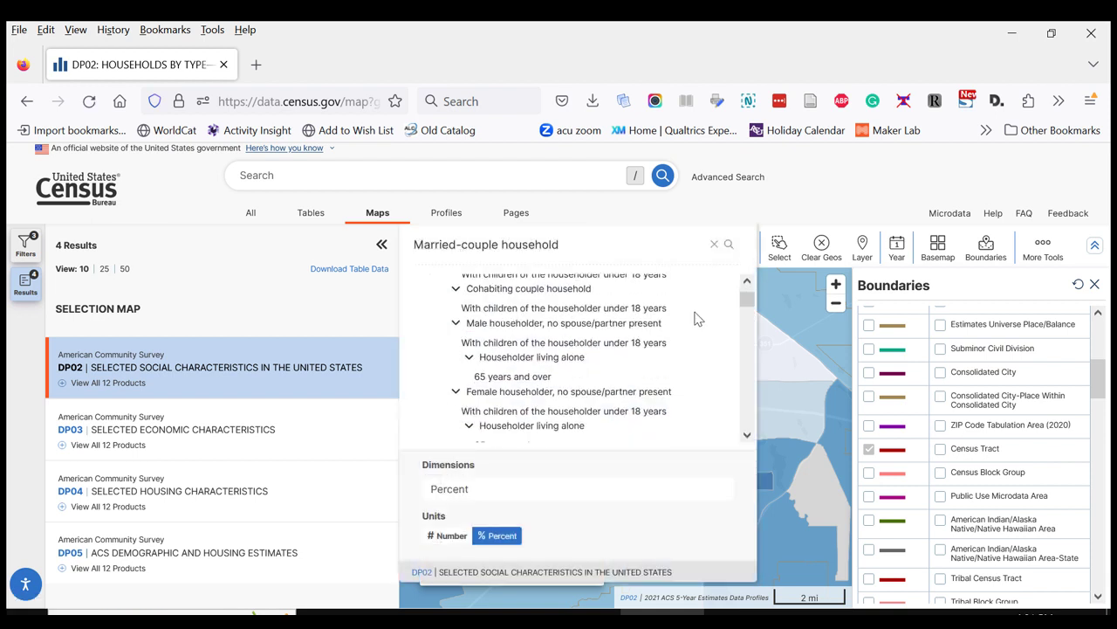
scroll(696, 319, down, 1)
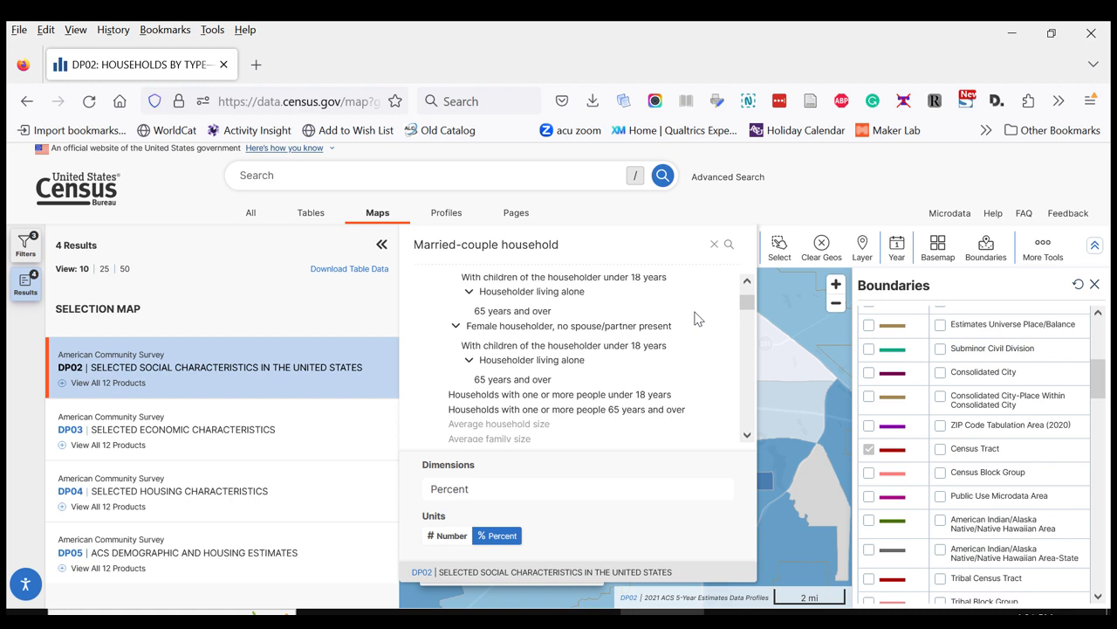
click(528, 334)
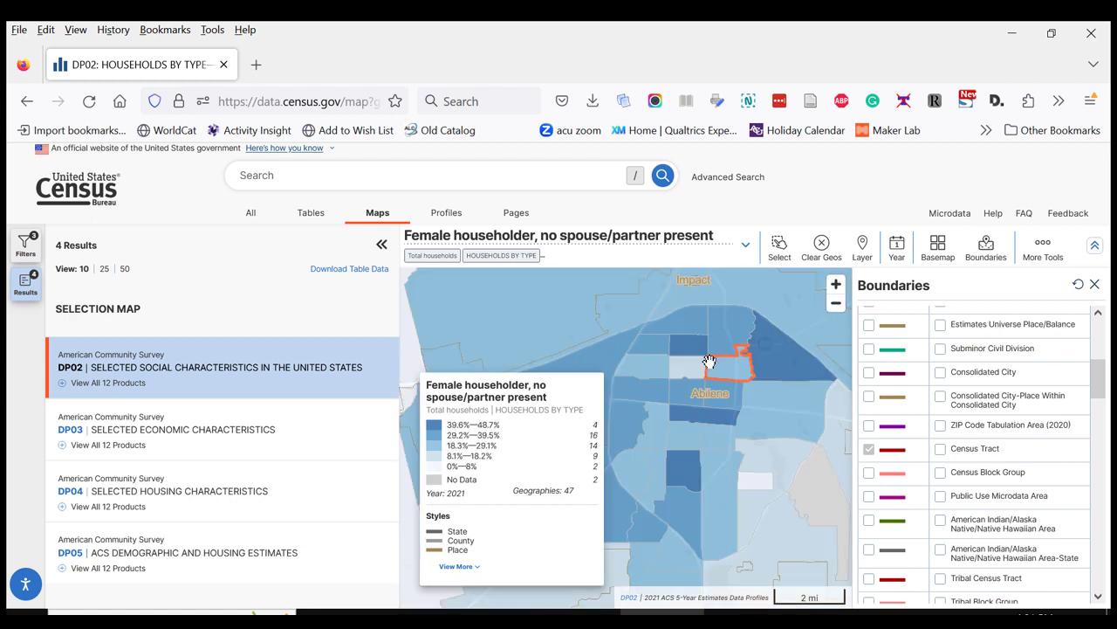
Step: Map the Armed Forces employment status variable from the DP03 Selected Economic Characteristics table, bringing southwest Abilene and Tye into view
click(225, 434)
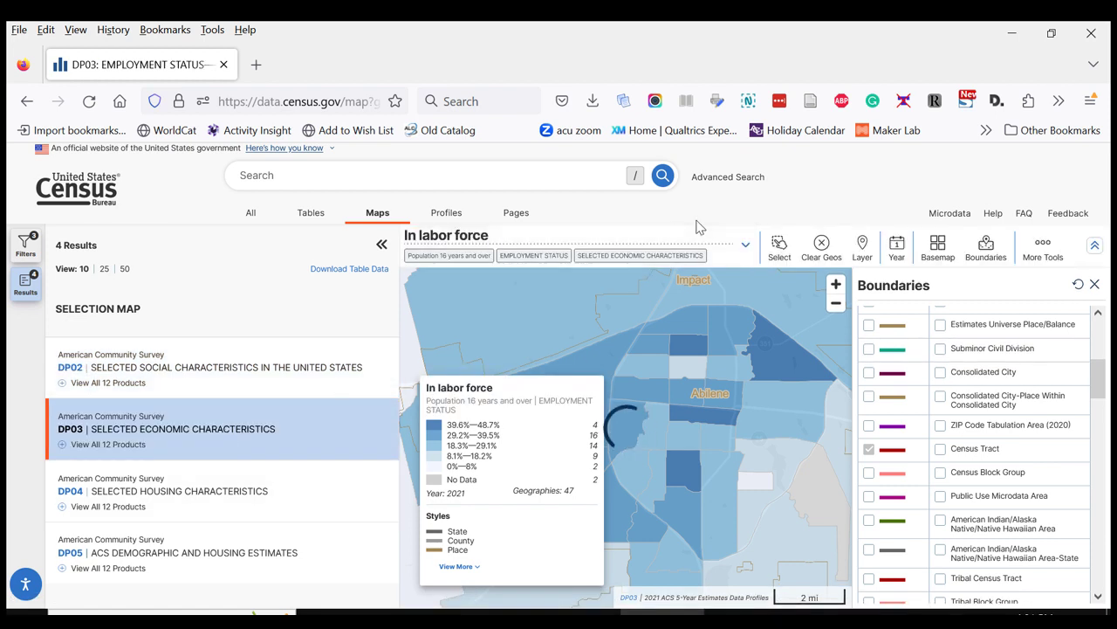
click(747, 247)
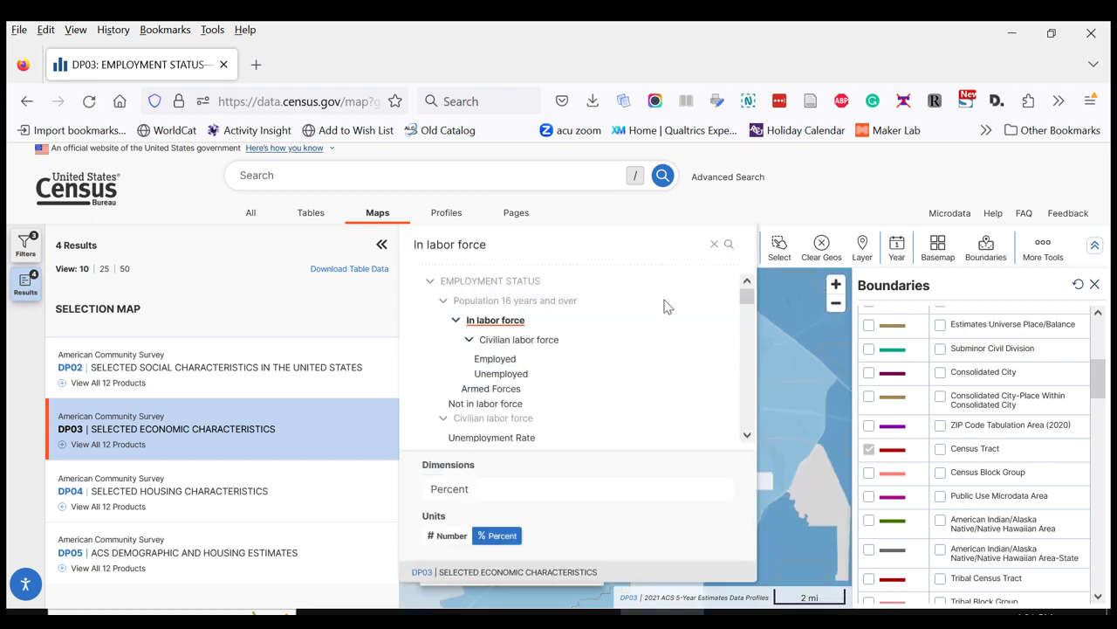
click(491, 389)
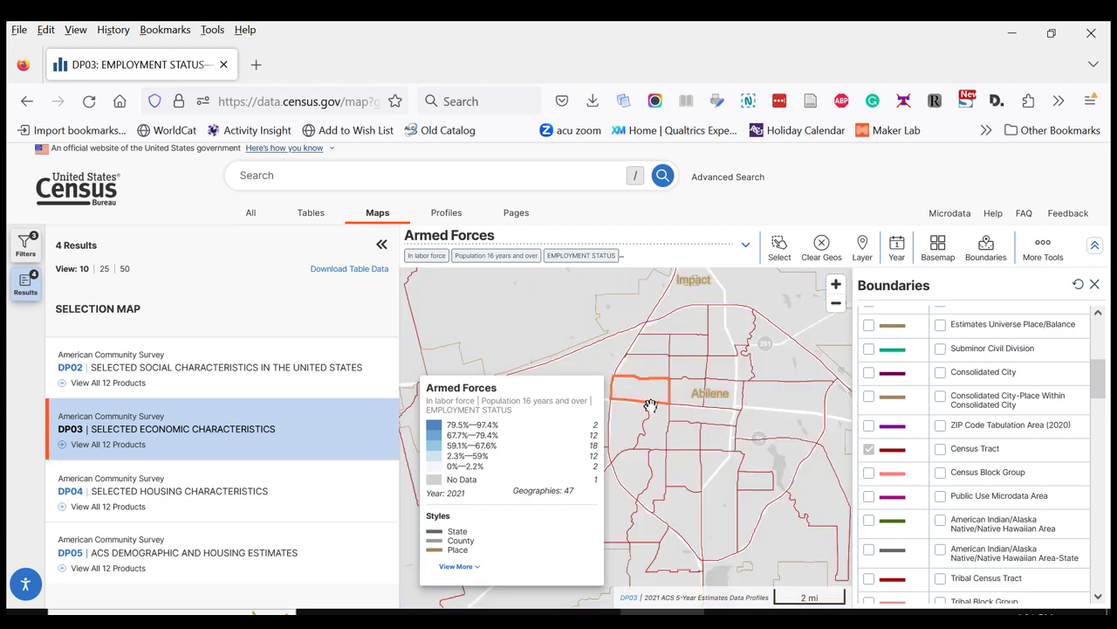
drag(742, 451, 808, 363)
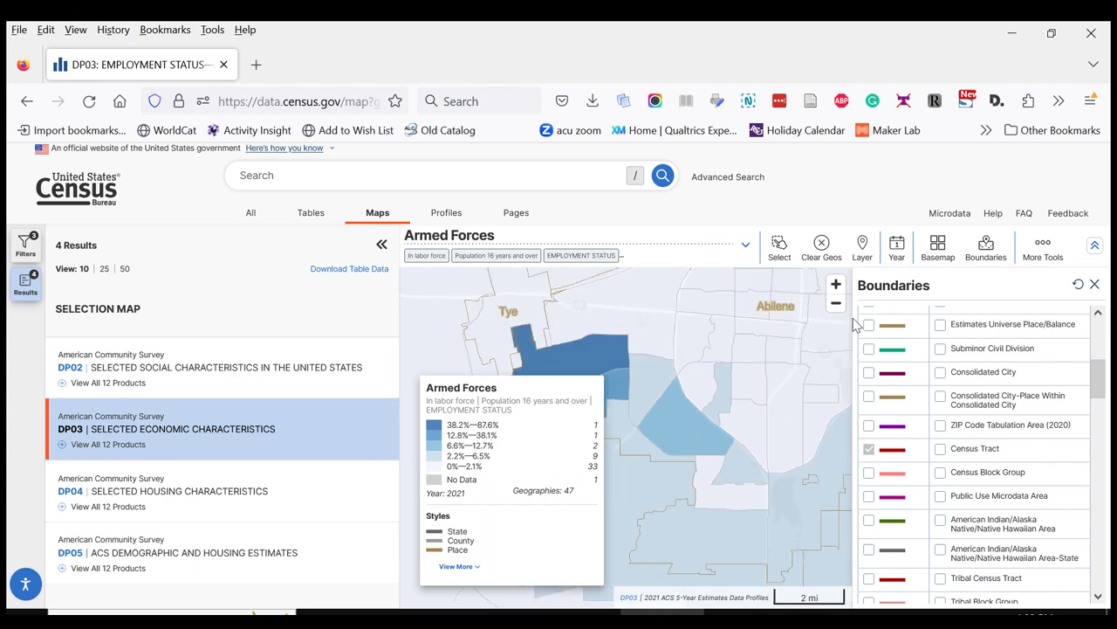
Step: View the share link for the DP03 Armed Forces map, close it, and look at the wider area around Abilene
click(1045, 253)
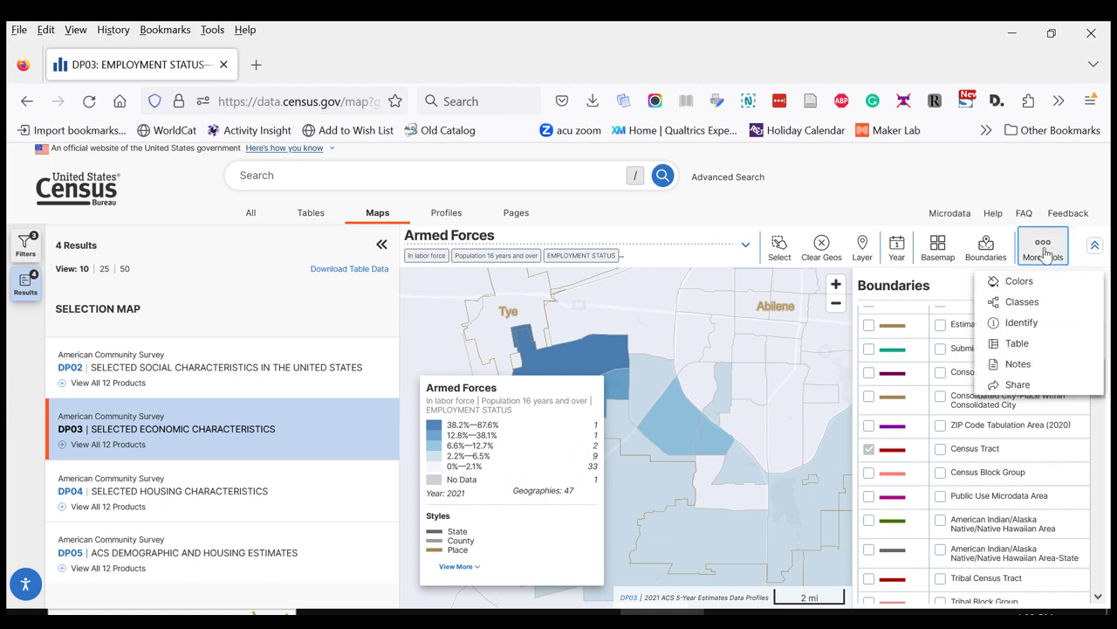
click(1011, 389)
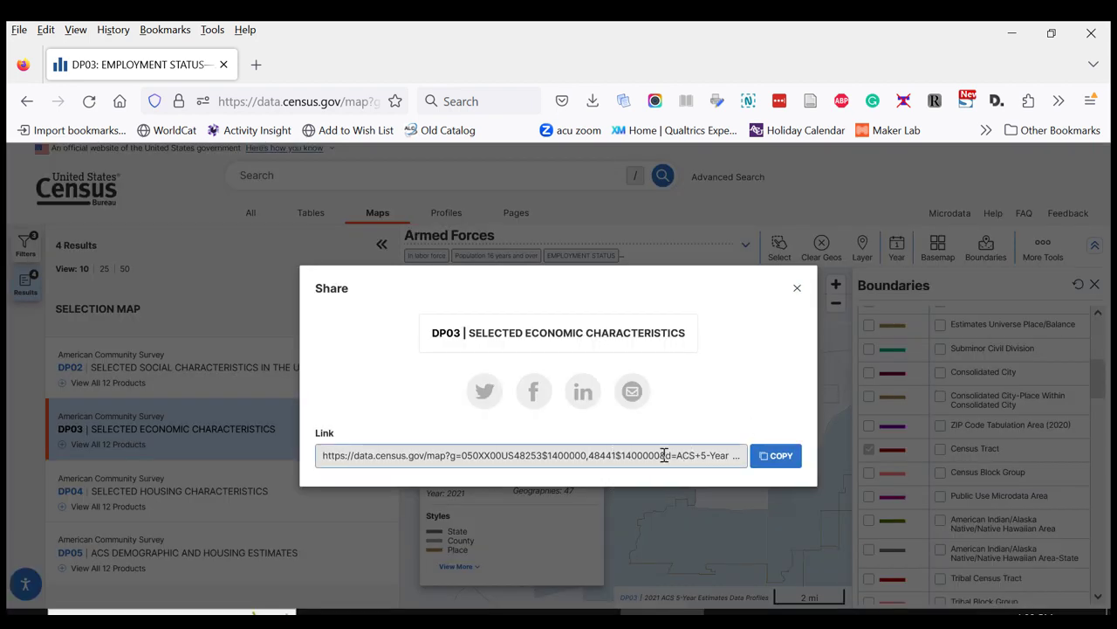
click(597, 455)
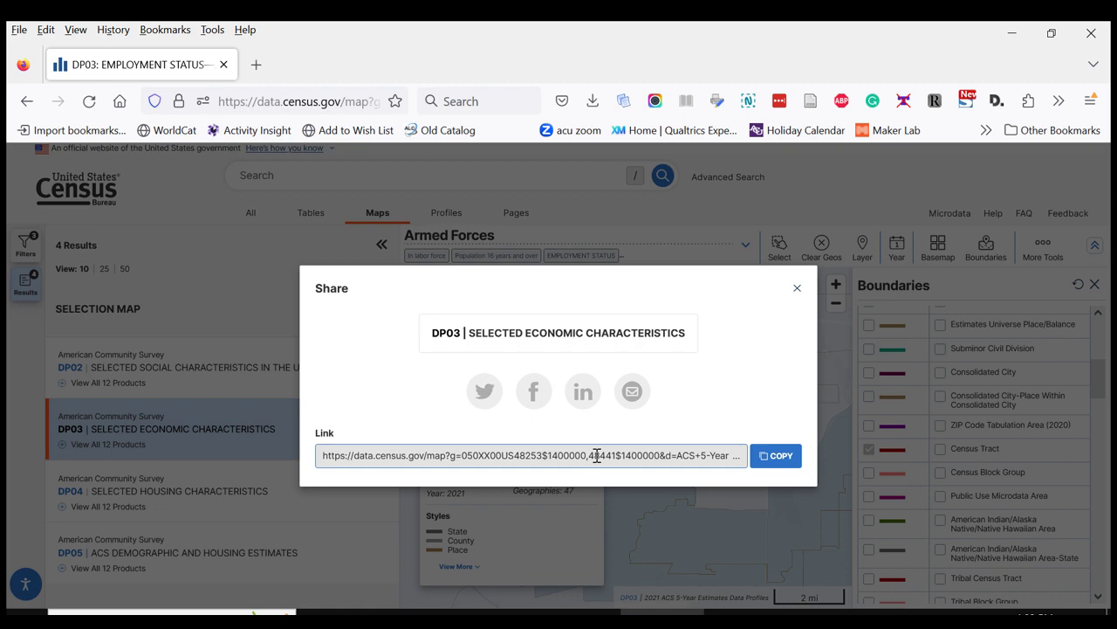
click(797, 291)
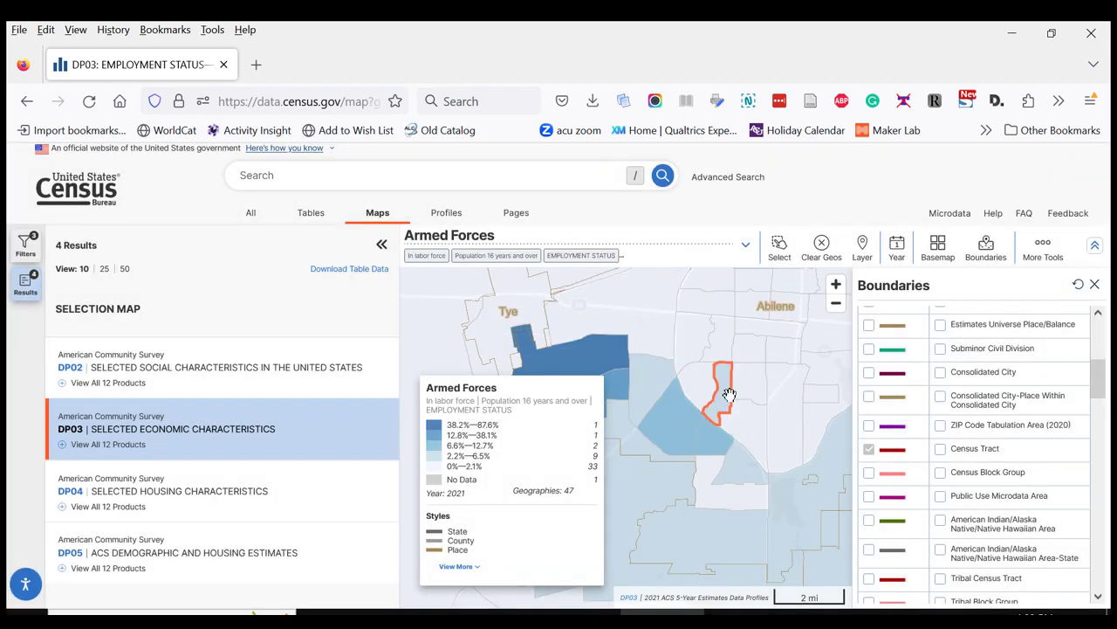
scroll(726, 393, down, 3)
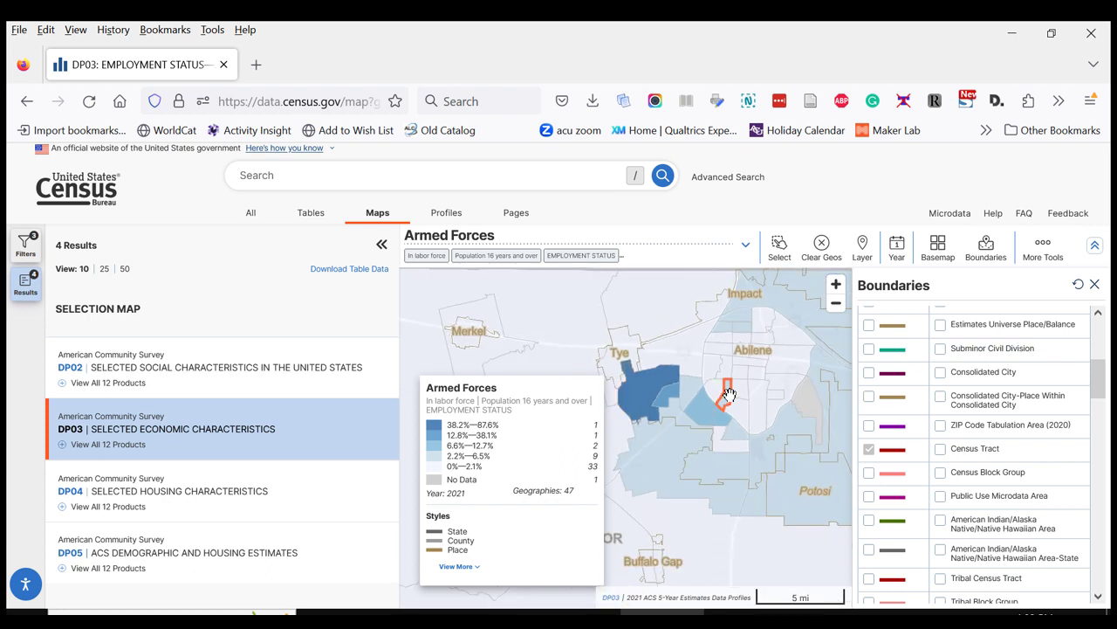